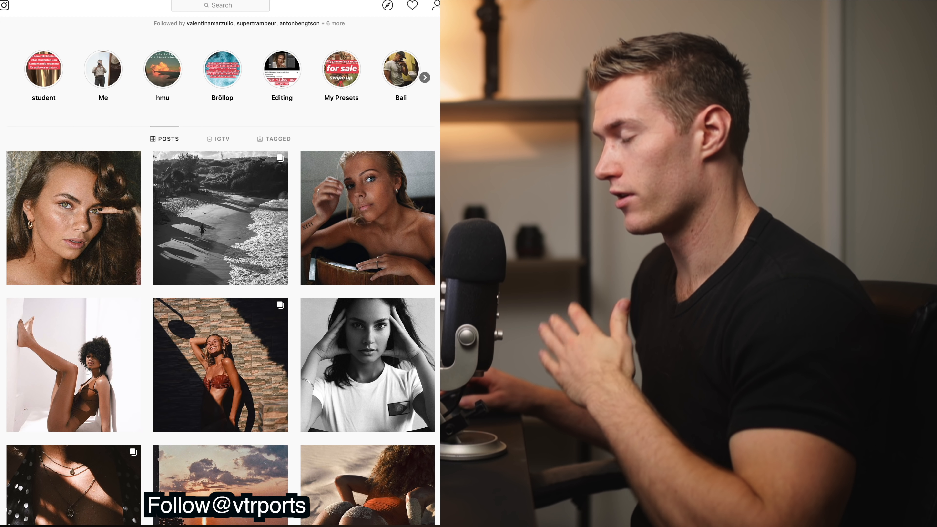
Look through the photographer's posts and examine the tones of the photo taken beside the white domed building.
scroll(220, 271, down, 1)
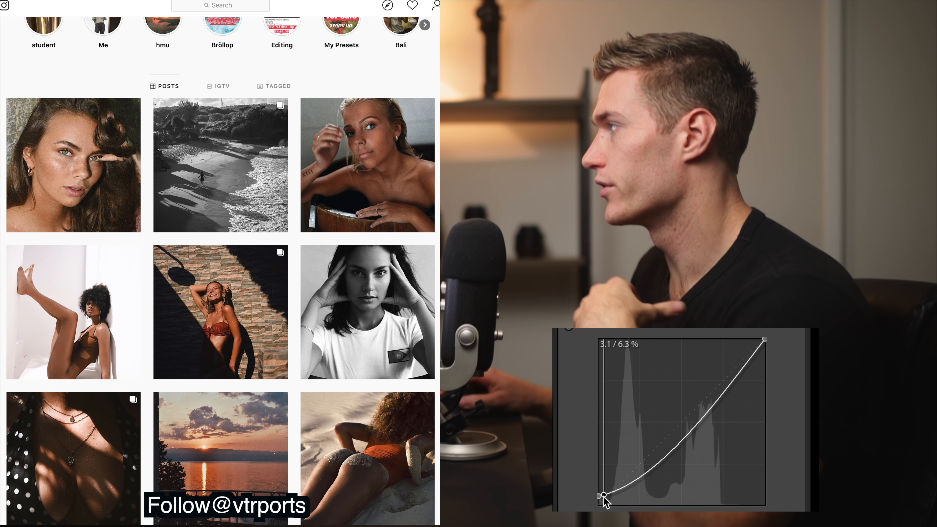
scroll(220, 272, down, 2)
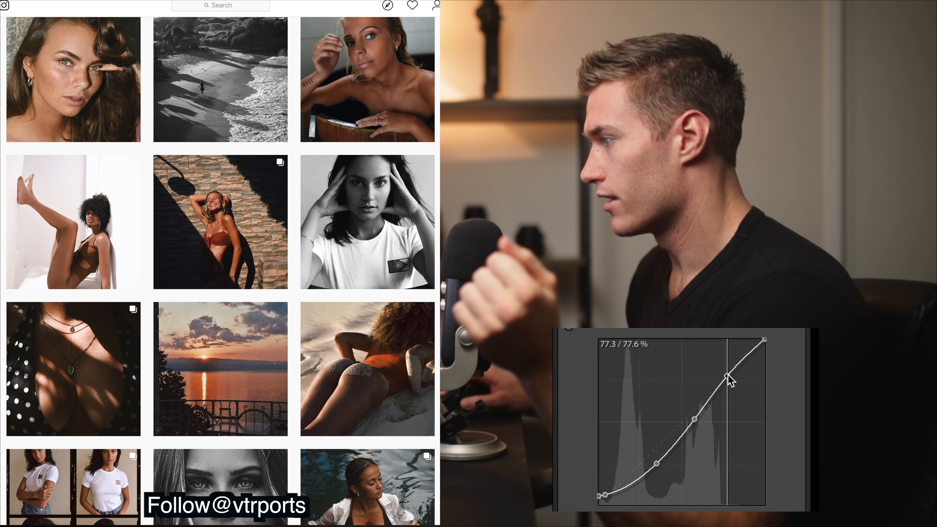
scroll(220, 272, down, 4)
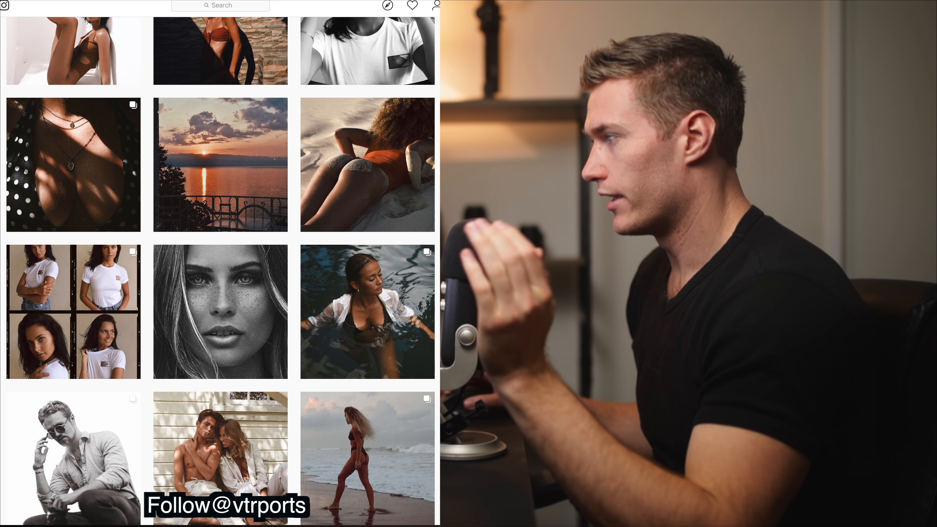
scroll(221, 271, down, 3)
scroll(220, 272, down, 3)
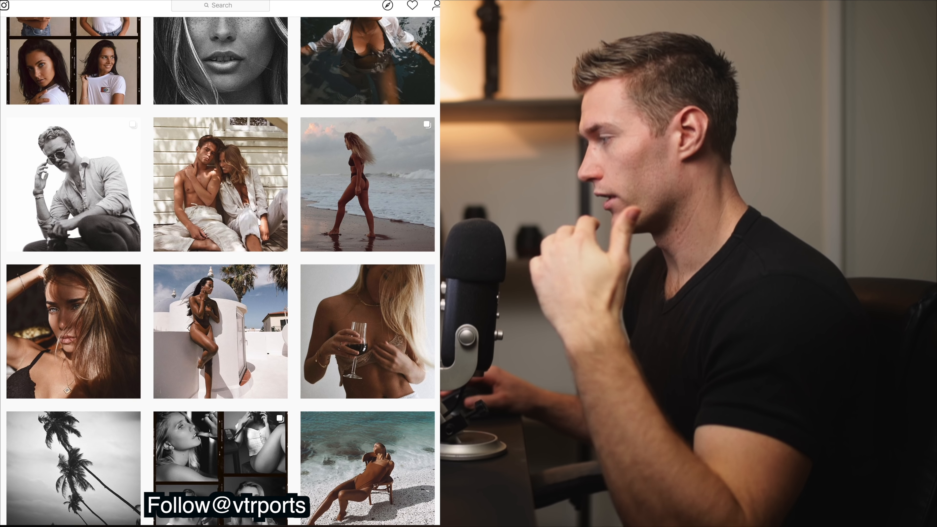
mouse_move(342, 378)
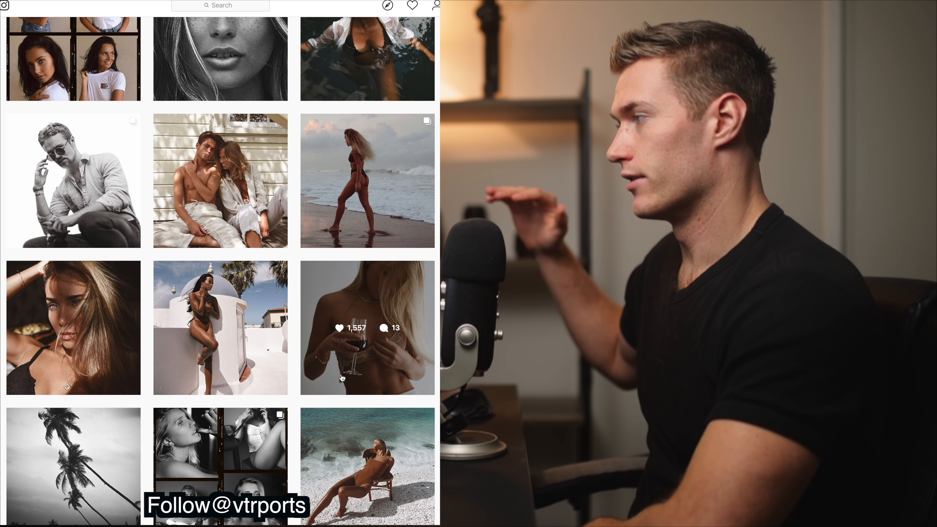
click(268, 312)
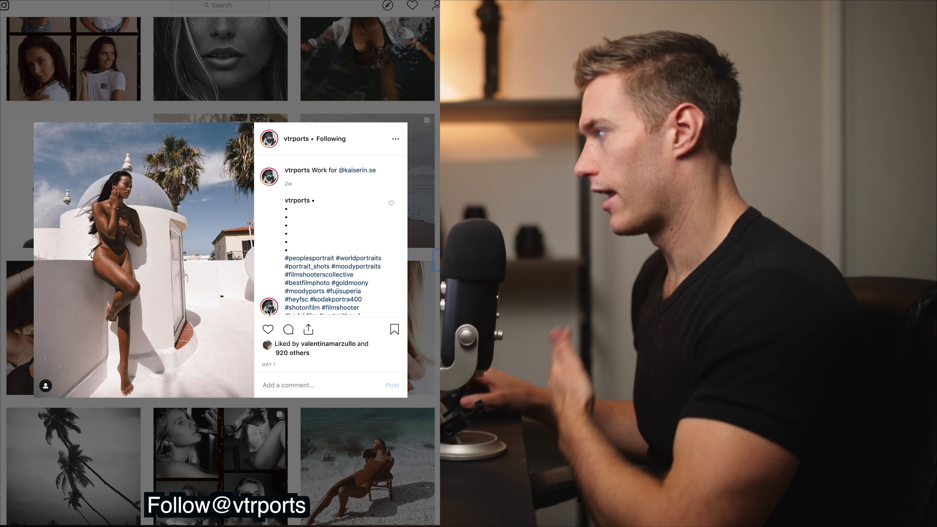
key(Escape)
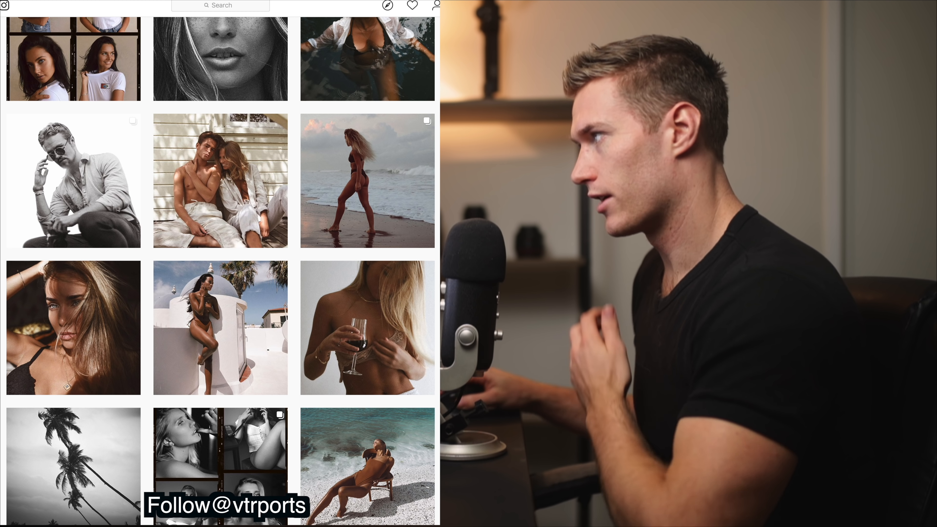
Browse further posts and examine the portrait of the woman with a rainbow light reflection under her eye.
scroll(221, 271, down, 3)
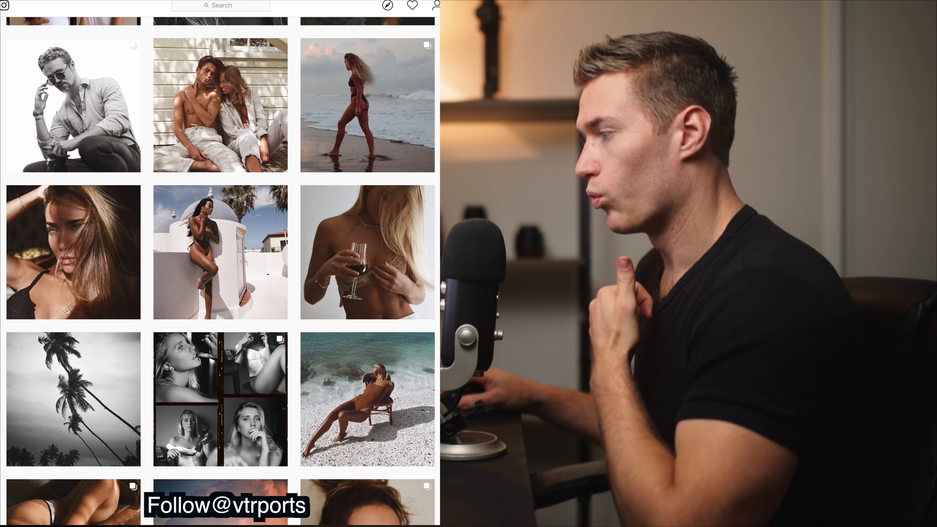
scroll(221, 271, down, 2)
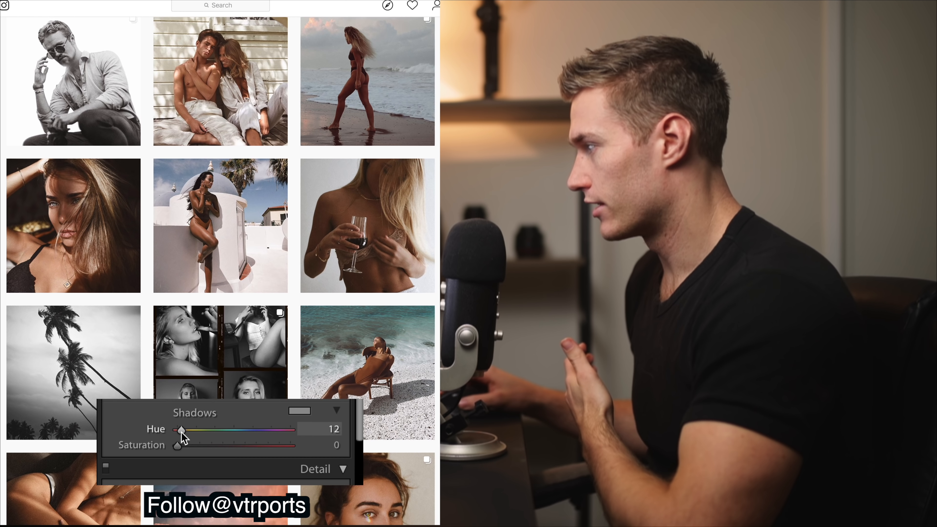
drag(181, 433, 188, 449)
scroll(221, 272, down, 3)
scroll(111, 369, down, 1)
click(318, 348)
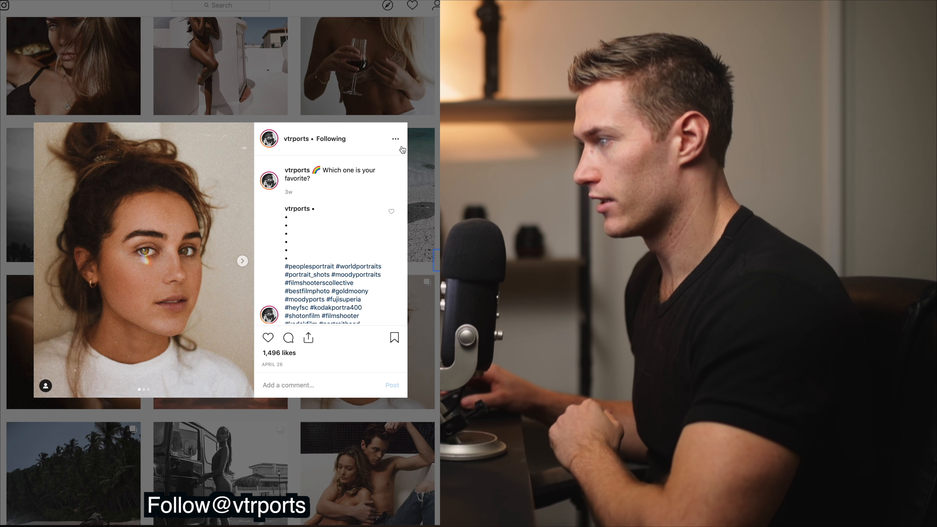
click(438, 149)
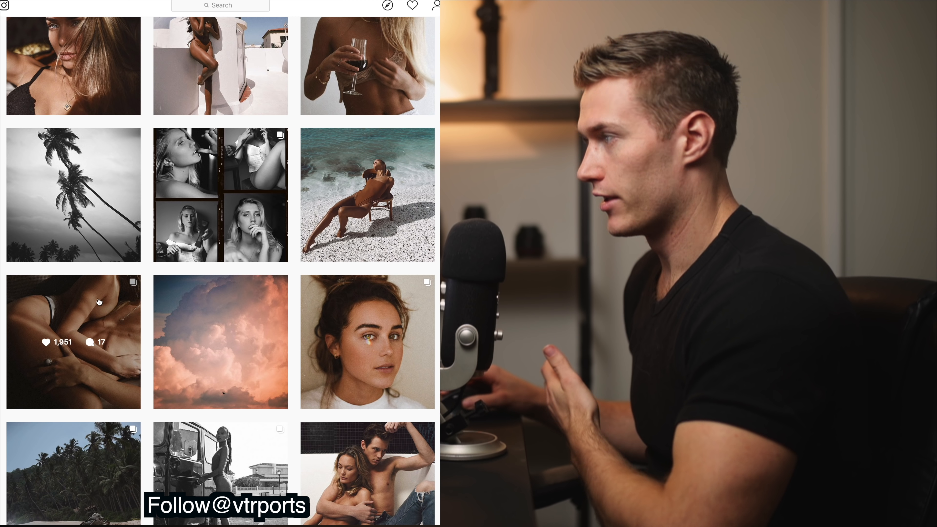
Examine the colours of the close-up couple photo and of the woman on a chair at the beach.
click(118, 332)
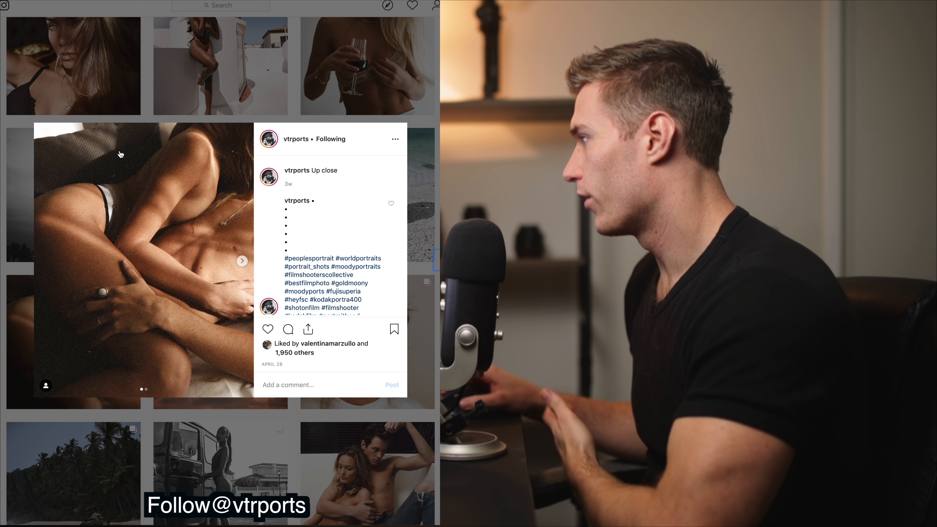
key(Escape)
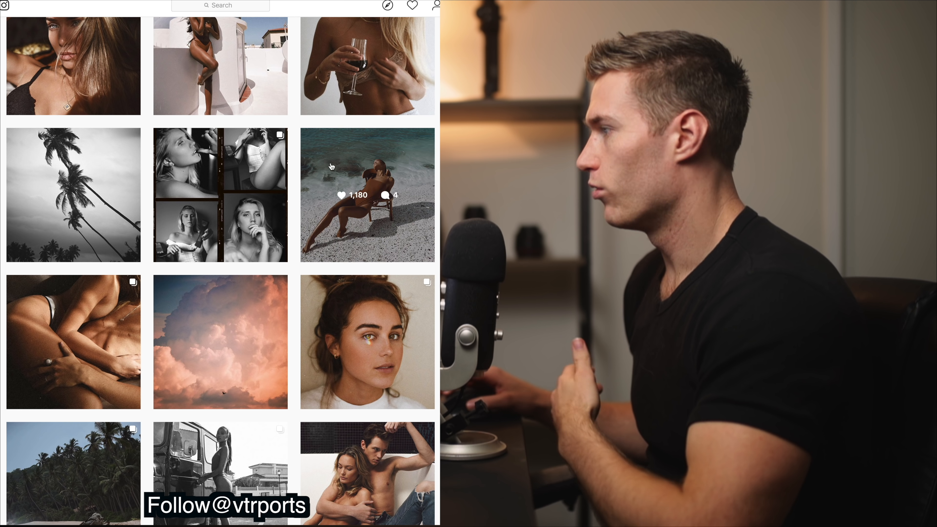
click(370, 162)
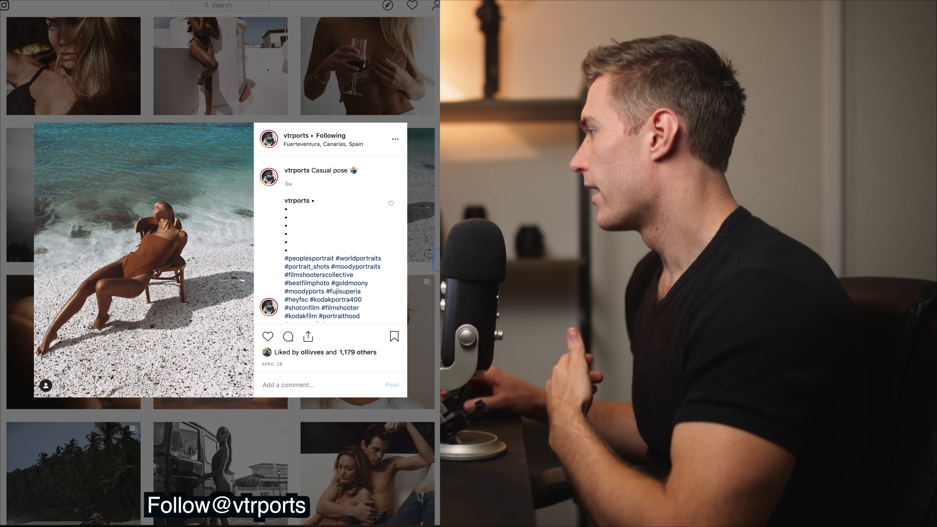
key(Escape)
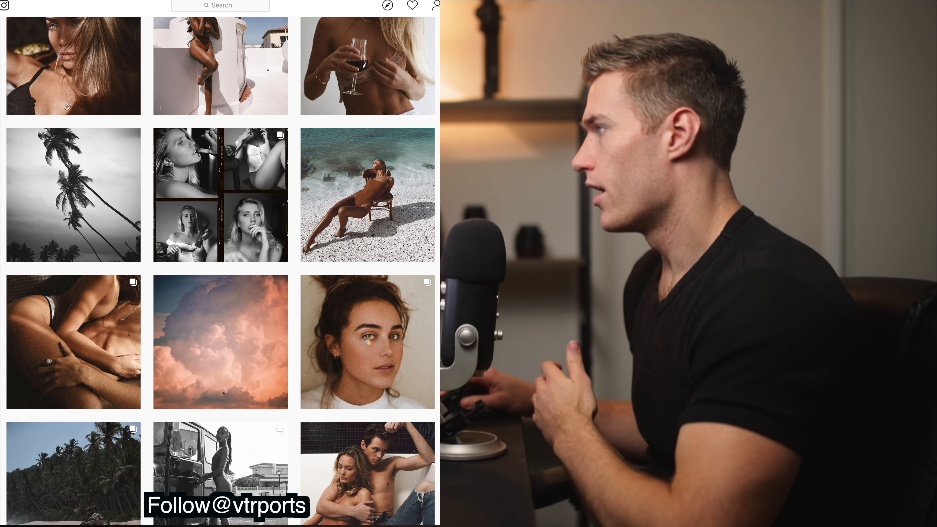
Return to the profile header and view the linked Lightroom presets page.
scroll(221, 272, up, 10)
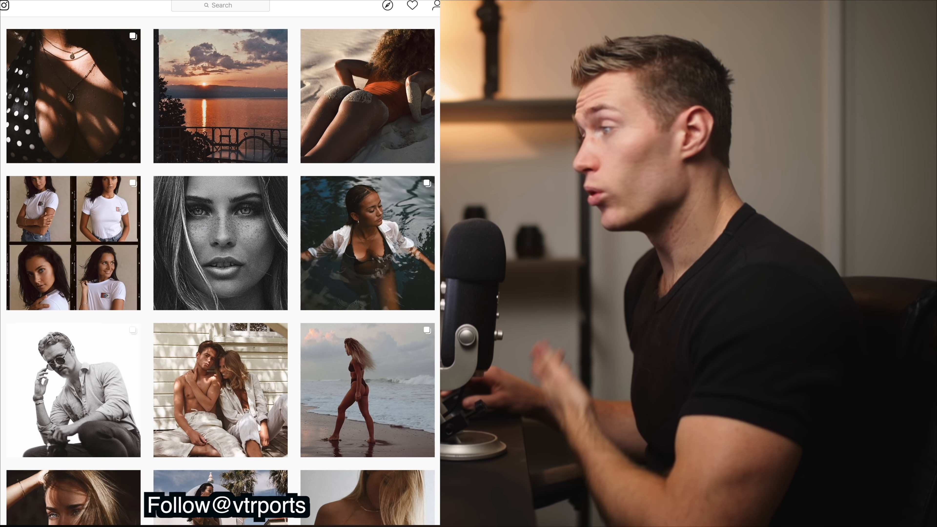
scroll(221, 272, up, 8)
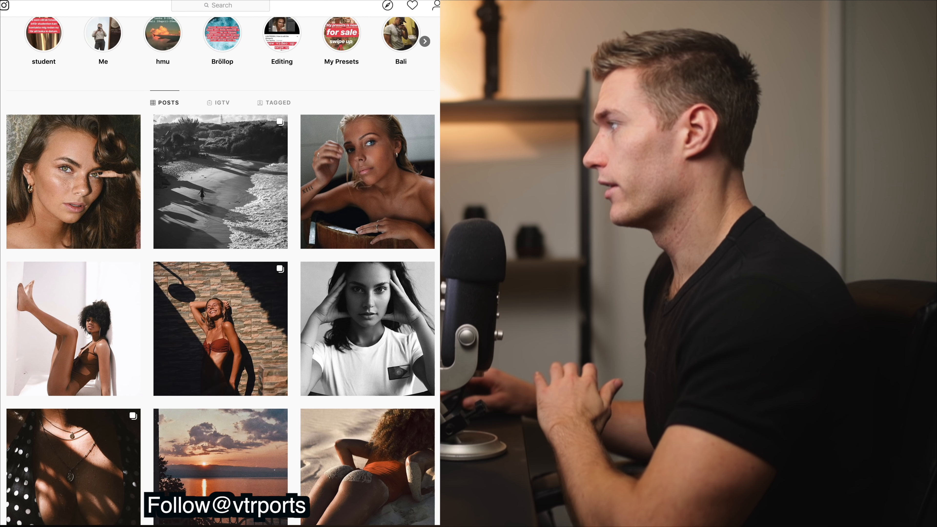
scroll(221, 271, up, 5)
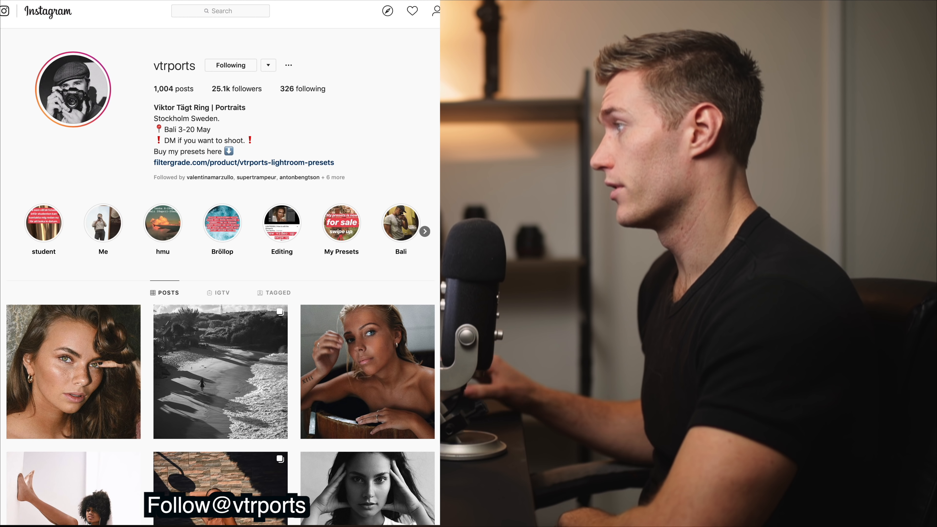
click(252, 163)
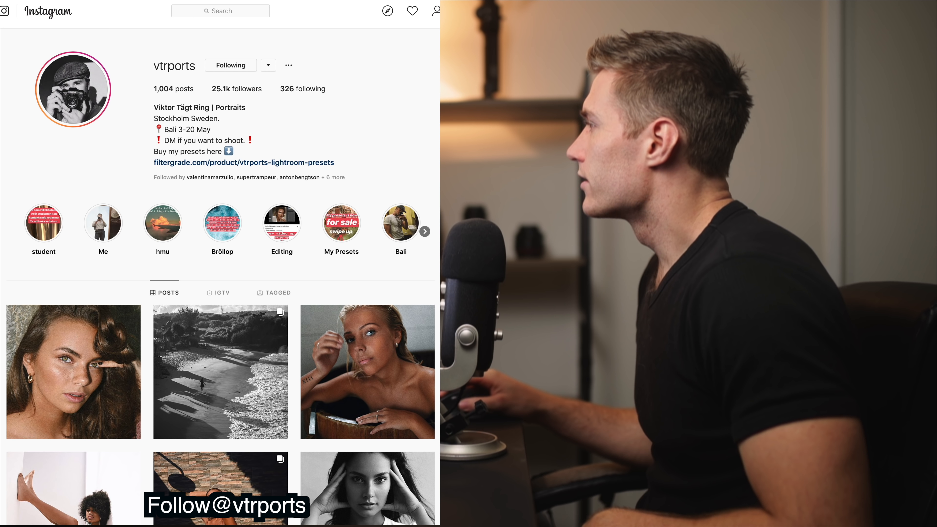
scroll(221, 276, down, 4)
scroll(221, 276, down, 2)
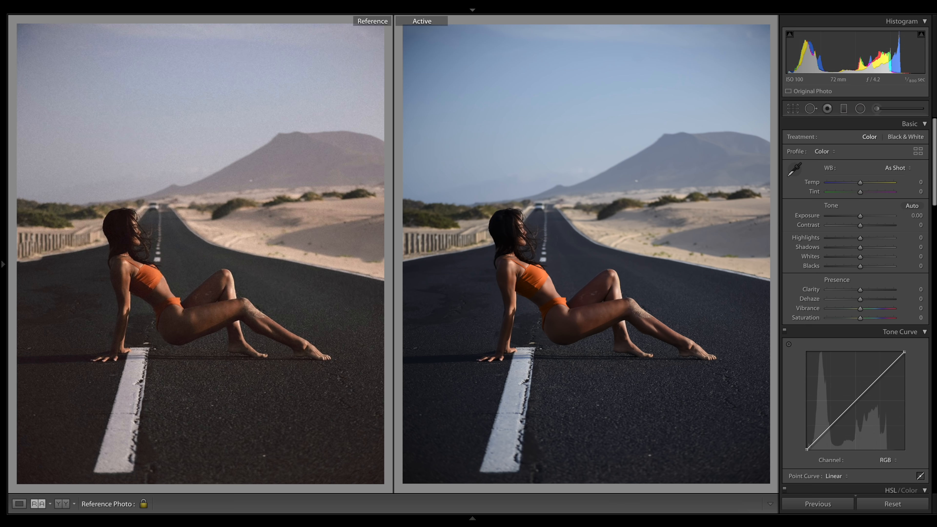
Lower the contrast to −61, set the temperature to +9, and reduce the shadows, whites and blacks.
drag(860, 225, 840, 225)
drag(861, 182, 864, 183)
drag(860, 248, 851, 248)
drag(860, 257, 845, 257)
drag(860, 267, 857, 267)
Shape the RGB tone curve into an S with a lifted black point, darker shadows and brighter highlights.
drag(807, 450, 807, 445)
drag(841, 416, 841, 425)
drag(866, 392, 883, 372)
Raise the blacks to +24 and the exposure to +0.30, and lower the vibrance to −24.
drag(856, 266, 867, 266)
drag(861, 217, 863, 216)
drag(860, 309, 848, 316)
Split-tone the photo with highlights at hue 292, saturation 4, and shadows at hue 28, saturation 12.
scroll(855, 311, down, 20)
drag(843, 325, 860, 325)
drag(860, 335, 835, 322)
scroll(867, 338, up, 20)
scroll(855, 295, down, 14)
drag(827, 331, 831, 332)
drag(827, 275, 881, 275)
drag(827, 285, 830, 285)
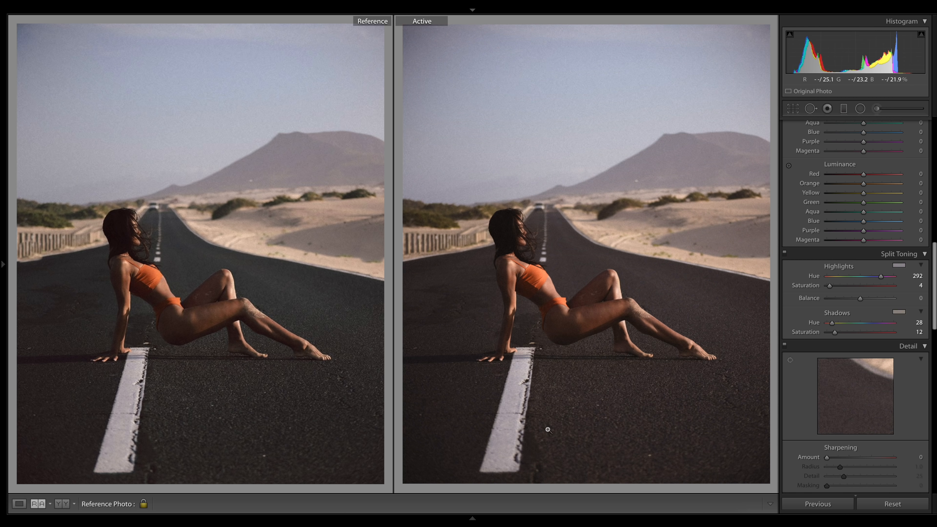
Switch the tone curve to the Red channel and fine-tune a point in its shadows.
scroll(855, 295, up, 15)
scroll(855, 296, down, 15)
scroll(855, 295, up, 20)
click(893, 416)
click(893, 425)
drag(819, 395, 818, 394)
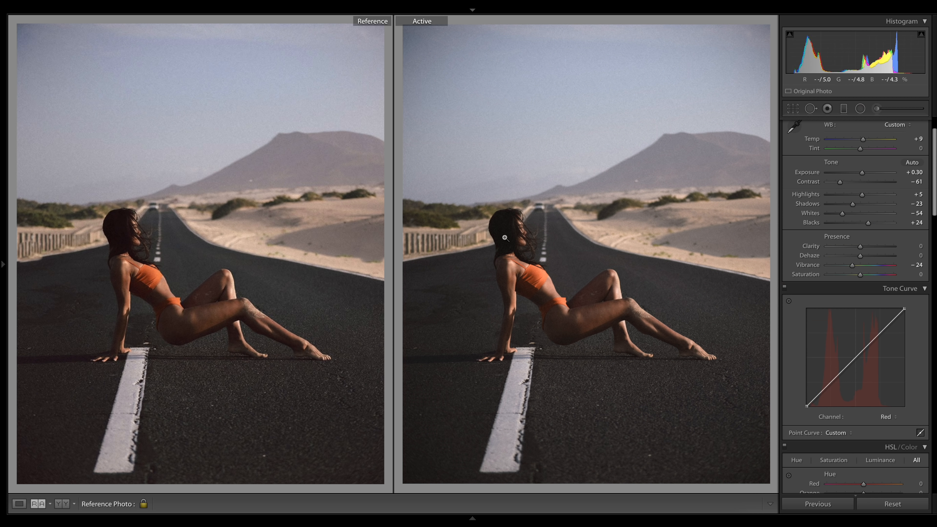
Enhance the woman with an adjustment brush using Contrast 29, Clarity 22 and Sharpness 53.
scroll(855, 332, down, 14)
scroll(873, 344, down, 10)
drag(849, 251, 865, 252)
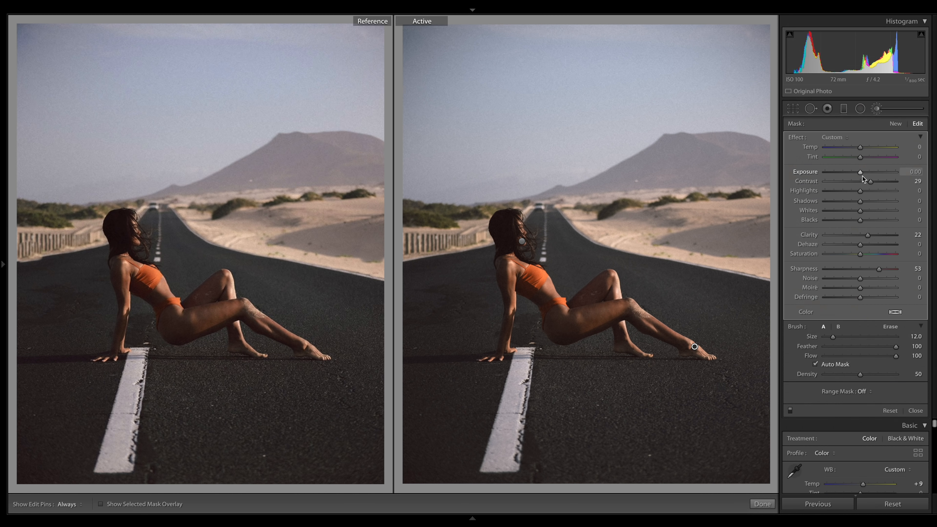
Leave the adjustment brush and return the tone curve to the RGB channel.
scroll(914, 161, up, 2)
click(886, 355)
click(886, 364)
click(887, 355)
click(886, 339)
scroll(915, 222, up, 6)
Compare the edited photo with its unedited version, both beside the reference and on its own.
key(backslash)
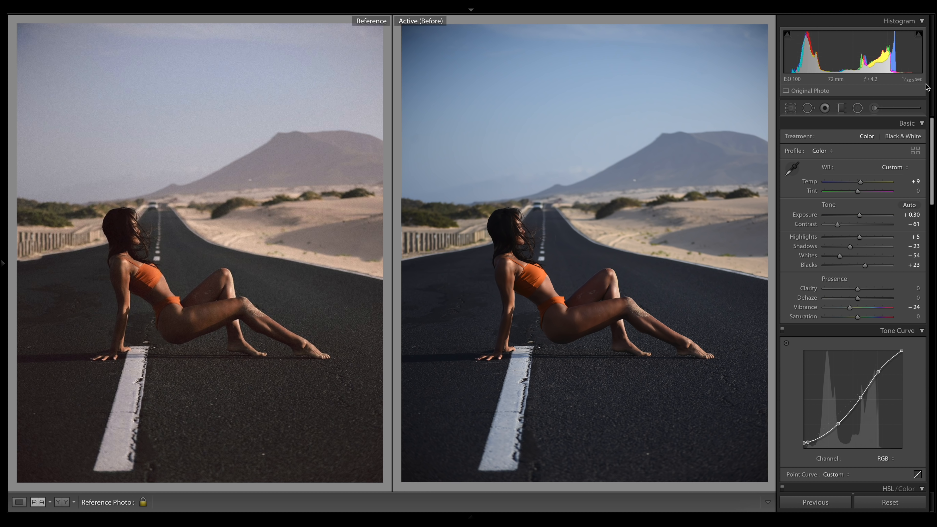
key(backslash)
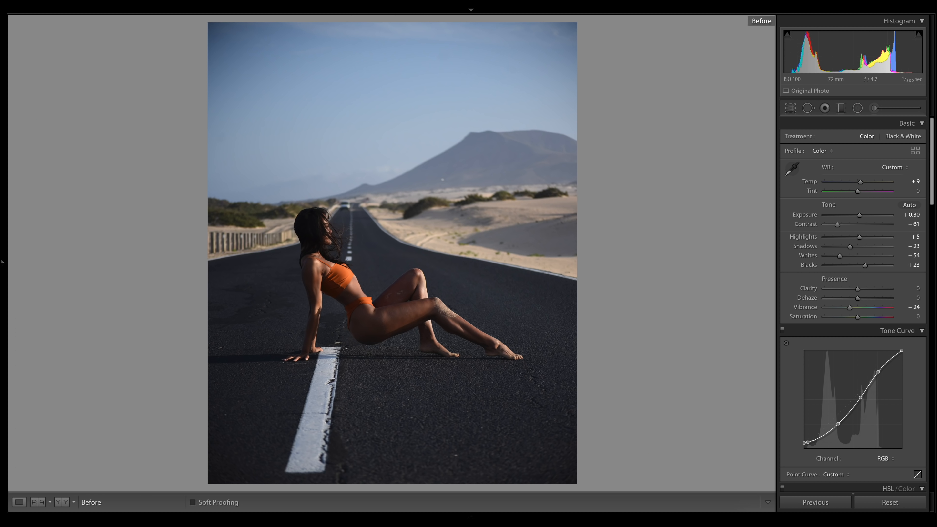
key(backslash)
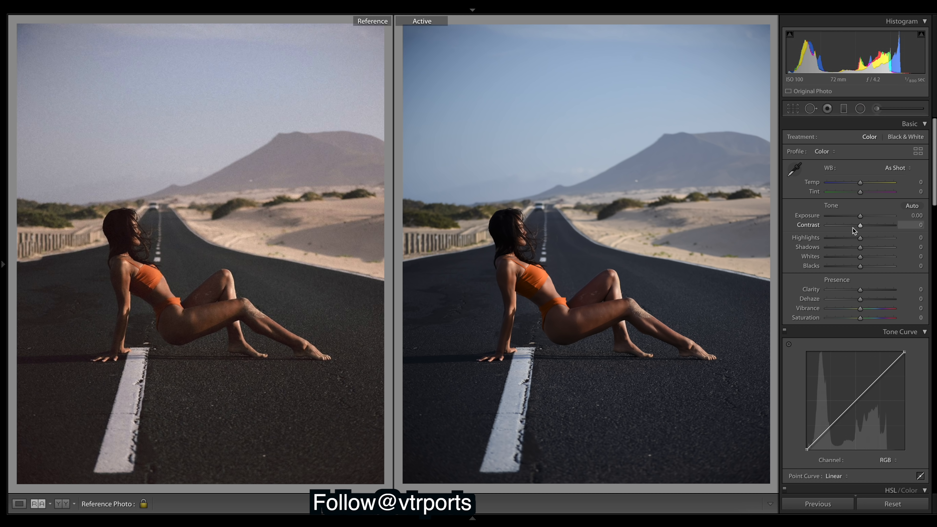
Set the contrast to −61 and the temperature to +9, leaving the exposure at 0.00.
click(843, 225)
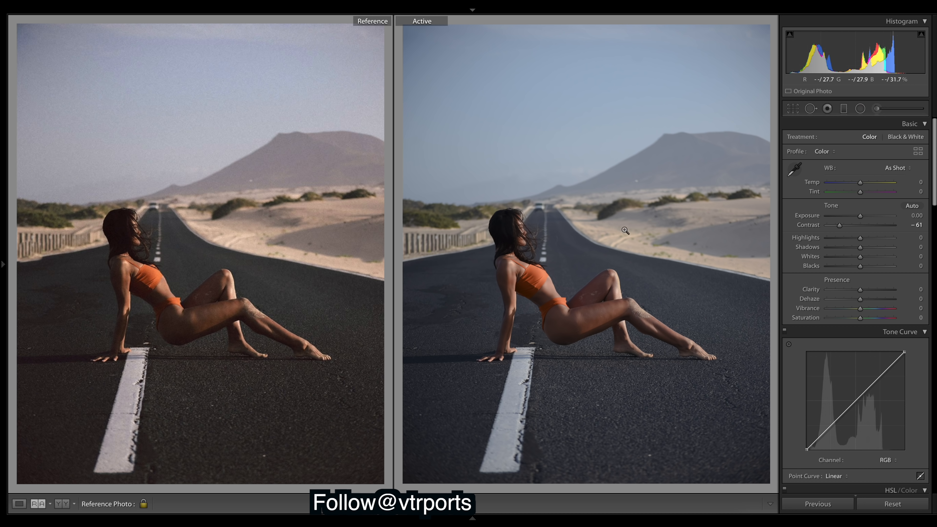
drag(860, 182, 865, 183)
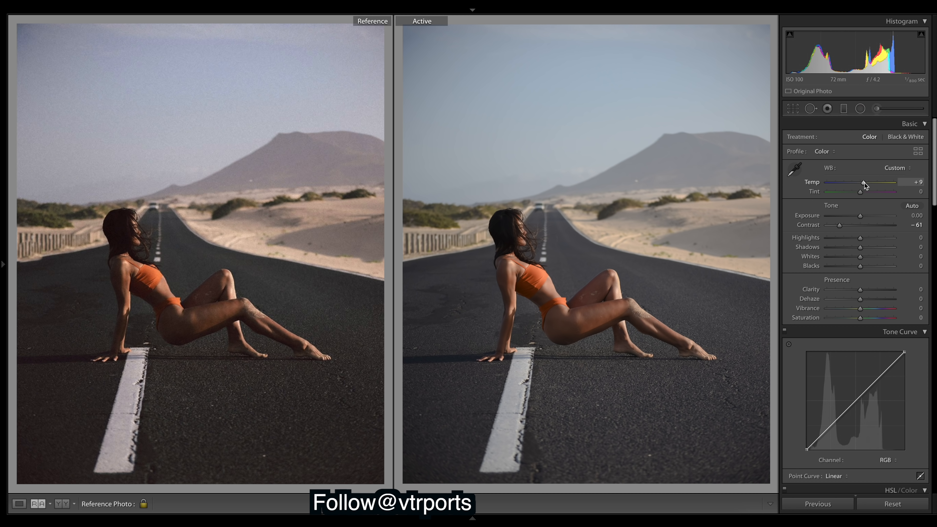
mouse_move(863, 216)
mouse_down()
mouse_move(848, 218)
mouse_move(888, 222)
mouse_move(878, 224)
mouse_up()
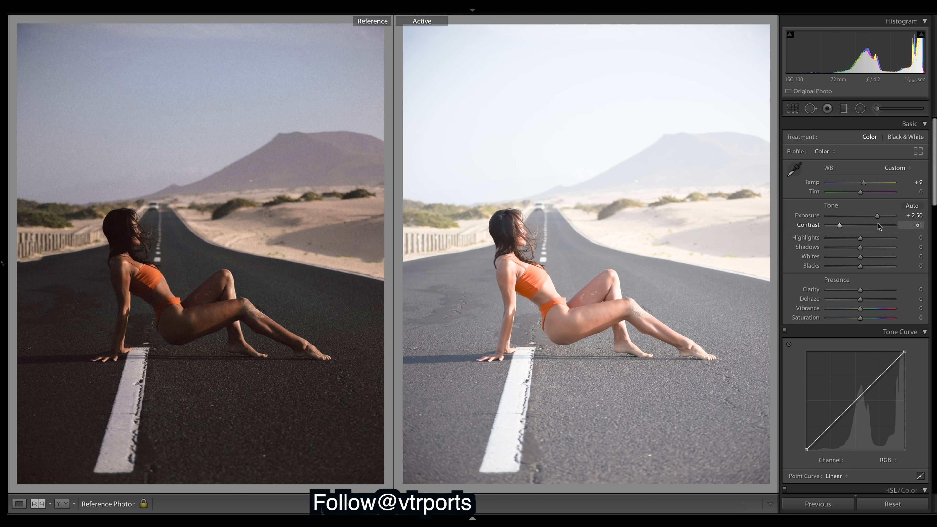
key(ctrl+z)
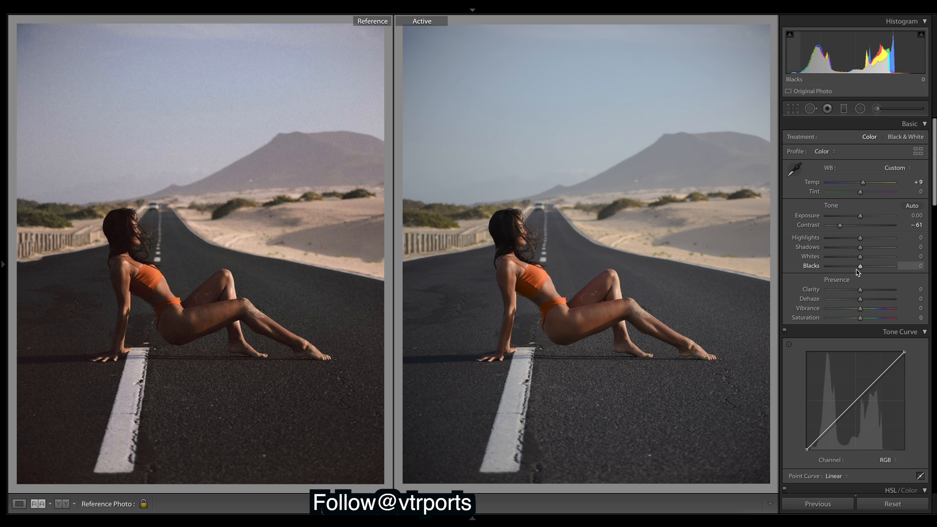
Reduce the whites to −43, the shadows to −27 and the blacks to −12.
click(846, 256)
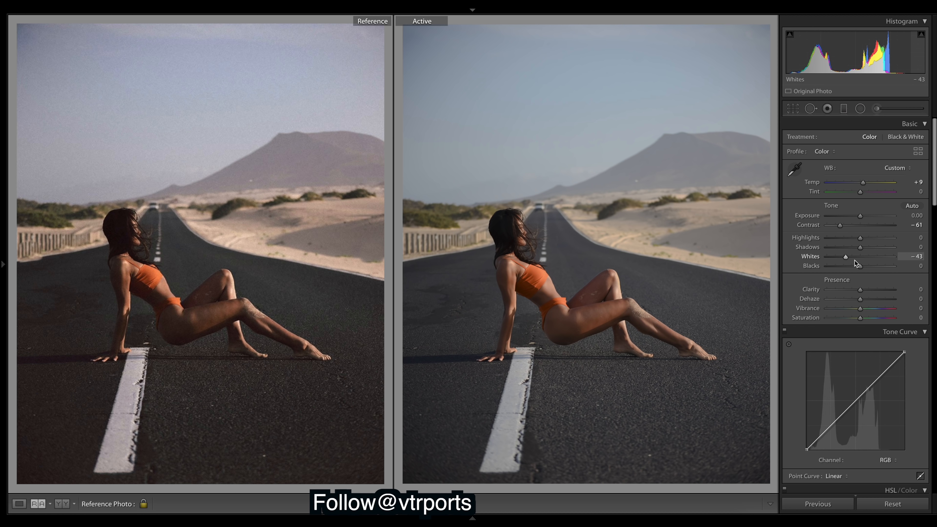
drag(860, 250, 851, 250)
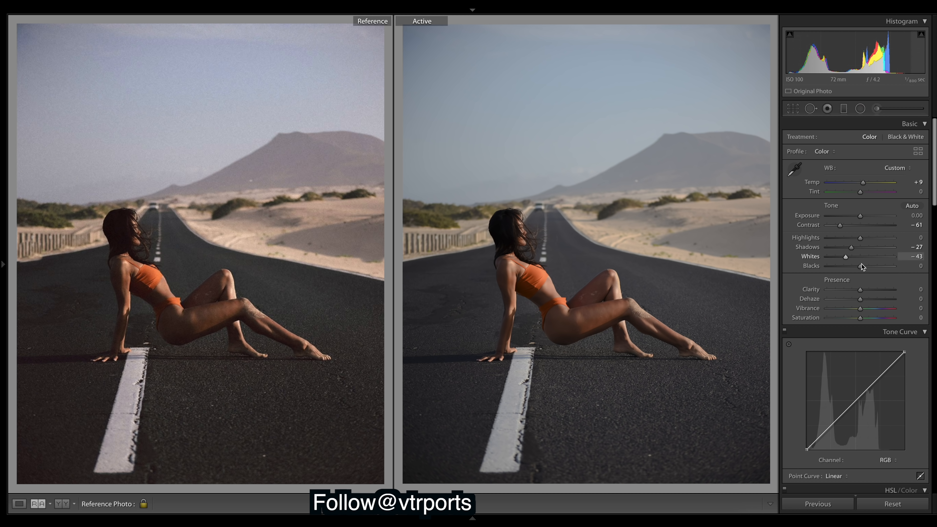
drag(862, 267, 857, 265)
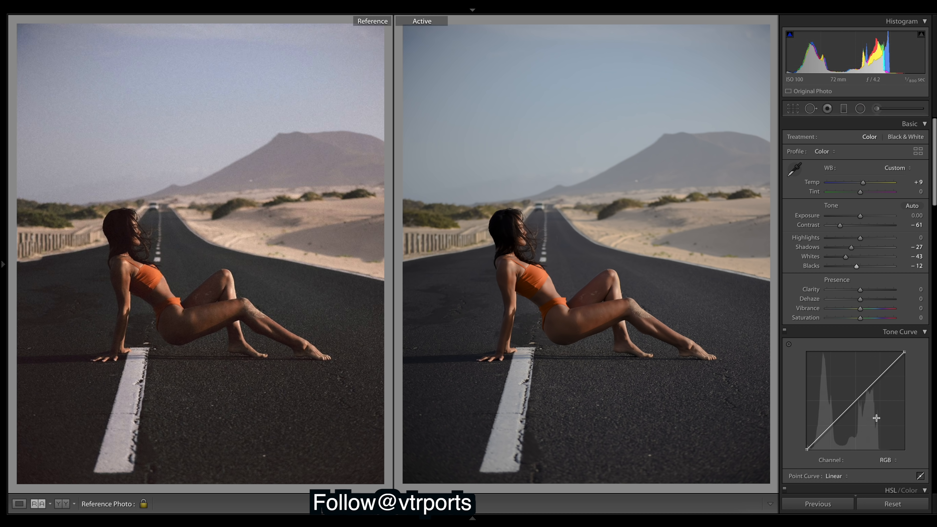
Bend the RGB tone curve into an S with a lifted black point and raise the blacks to +22.
drag(806, 449, 881, 374)
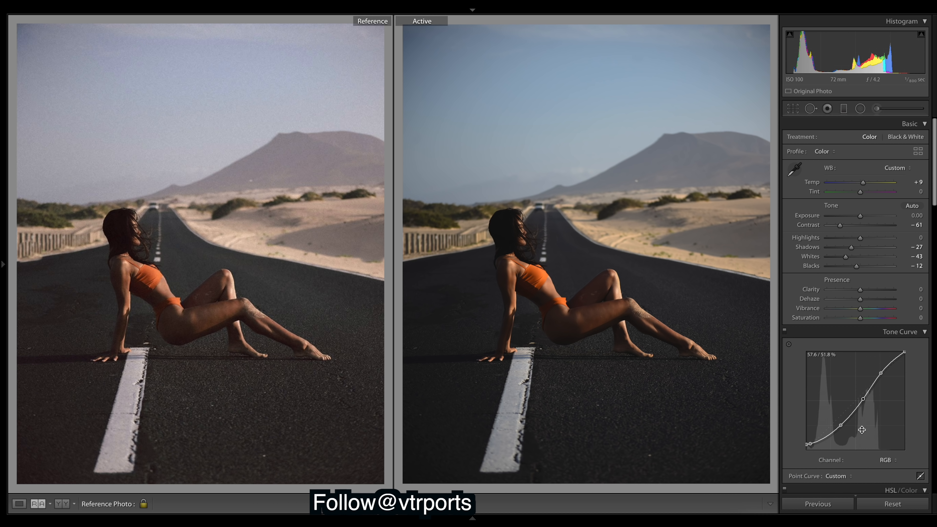
click(867, 269)
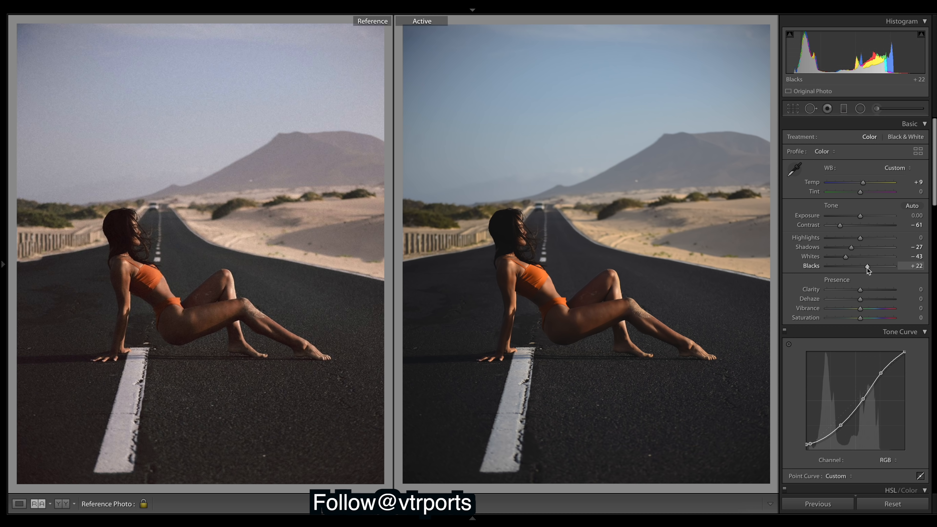
Set the blacks to +24, the shadows to −23, the whites to −54 and the highlights to +5.
drag(867, 267, 869, 270)
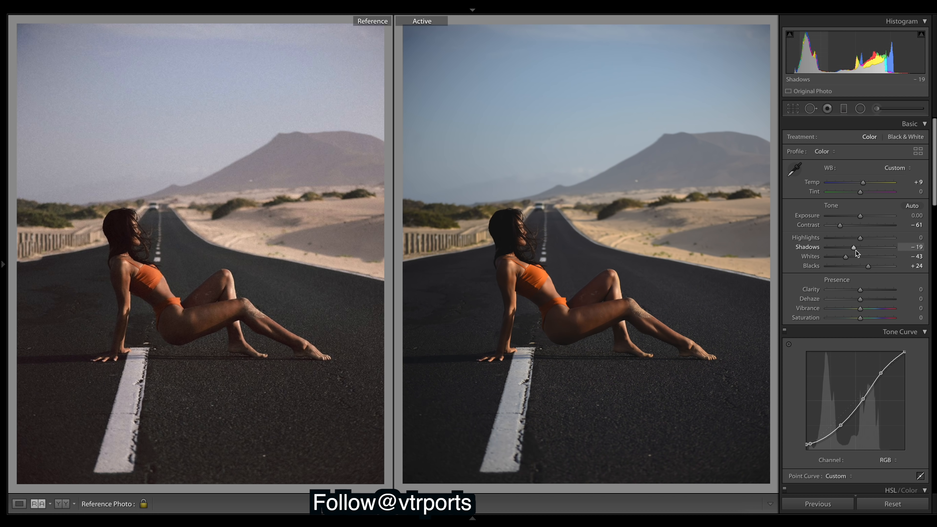
drag(856, 250, 854, 251)
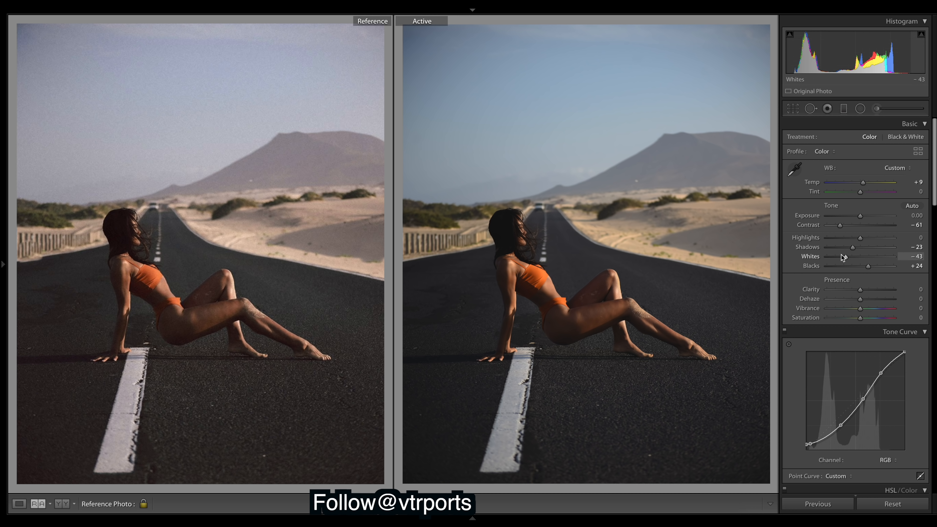
drag(845, 261, 862, 240)
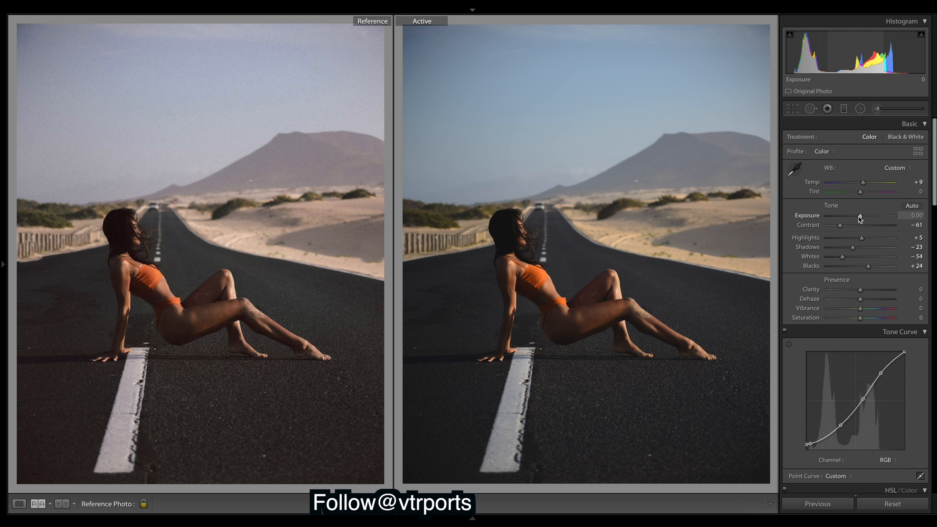
Raise the exposure to +0.30 and reduce the vibrance to −24.
drag(861, 218, 863, 218)
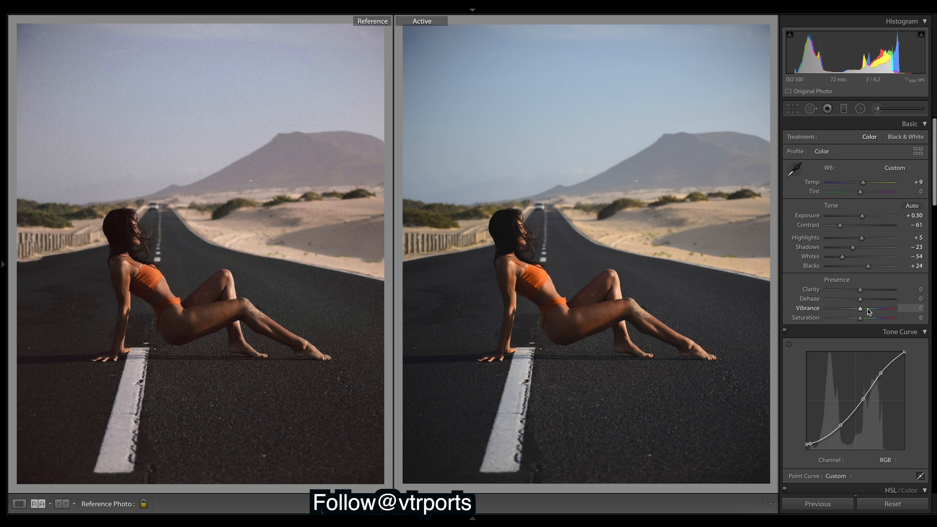
drag(859, 311, 850, 310)
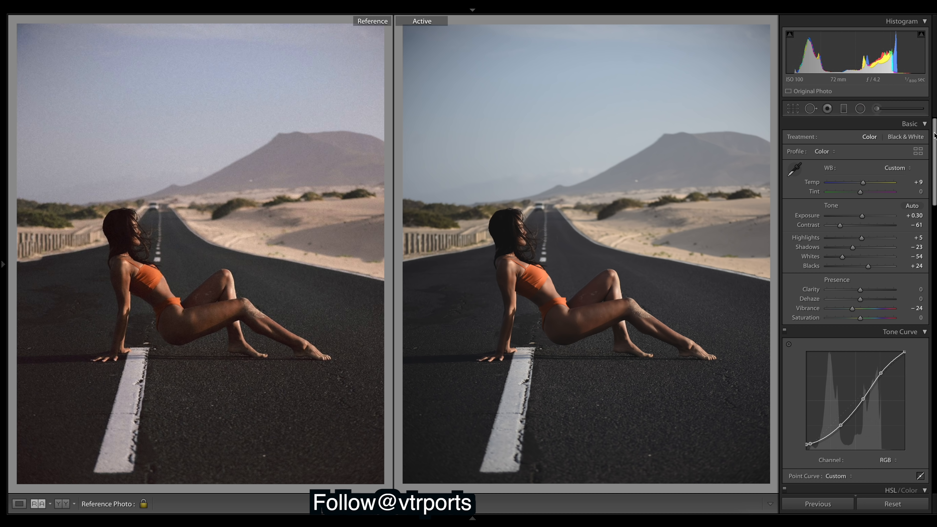
Add film grain with an amount of 32 and a size of 49, and adjust its roughness slightly.
drag(935, 136, 935, 294)
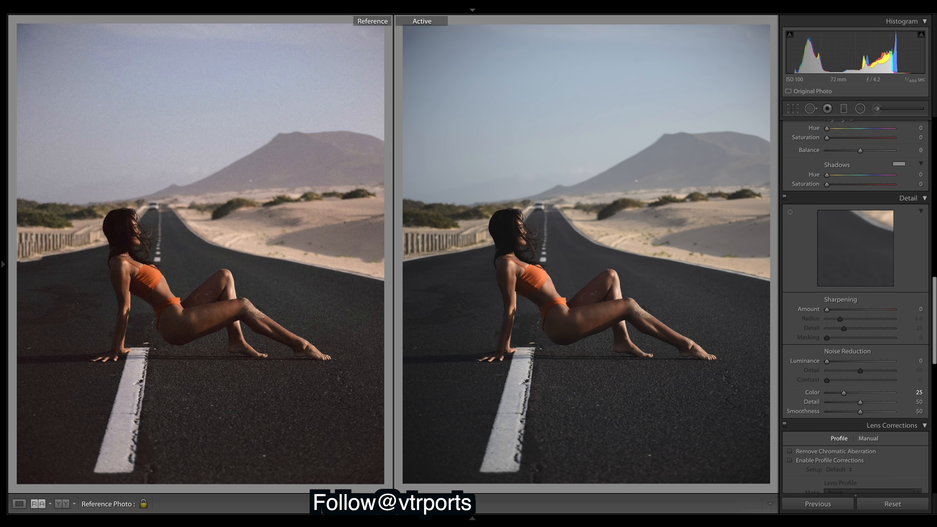
scroll(918, 393, down, 15)
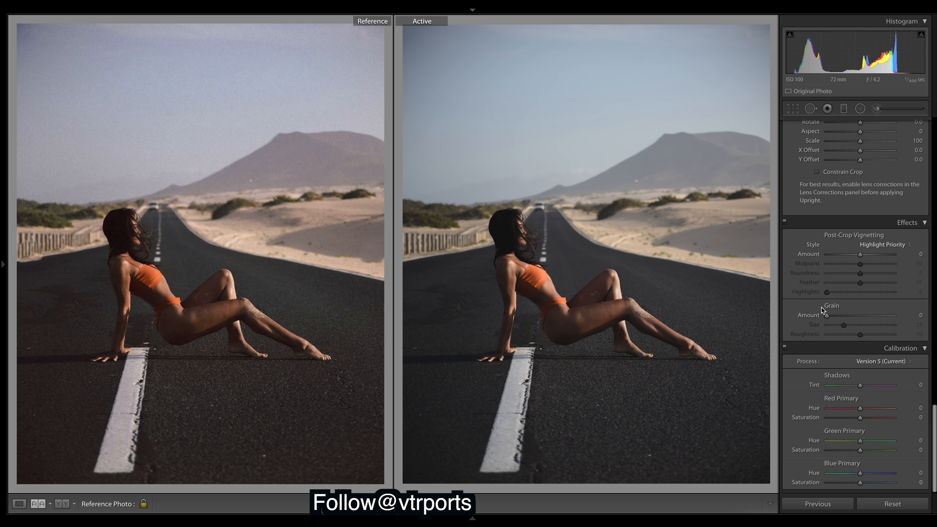
drag(852, 316, 849, 315)
drag(855, 323, 856, 326)
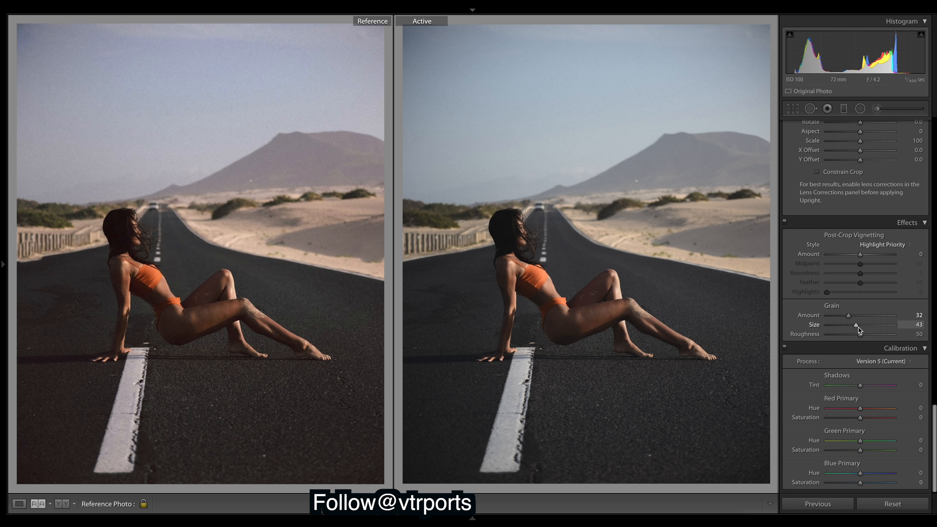
drag(859, 327, 862, 327)
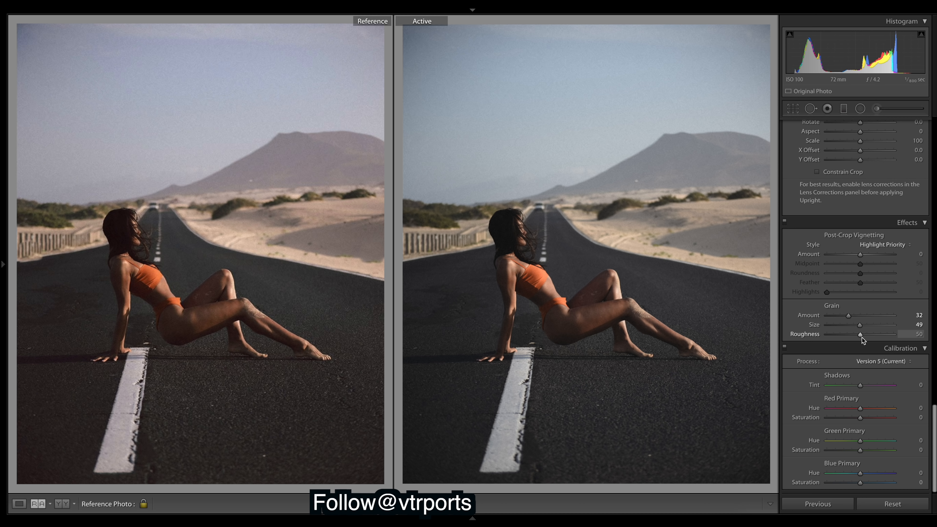
drag(861, 334, 864, 335)
drag(866, 337, 865, 338)
Add split toning with highlights at hue 292 and saturation 4, and shadows at hue 46 and saturation 6.
drag(934, 466, 848, 54)
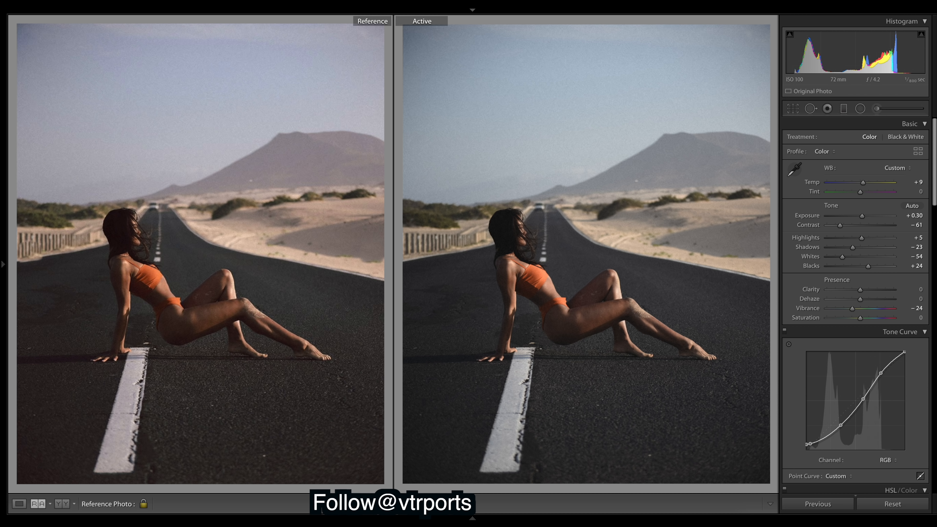
scroll(856, 306, down, 5)
scroll(855, 307, down, 2)
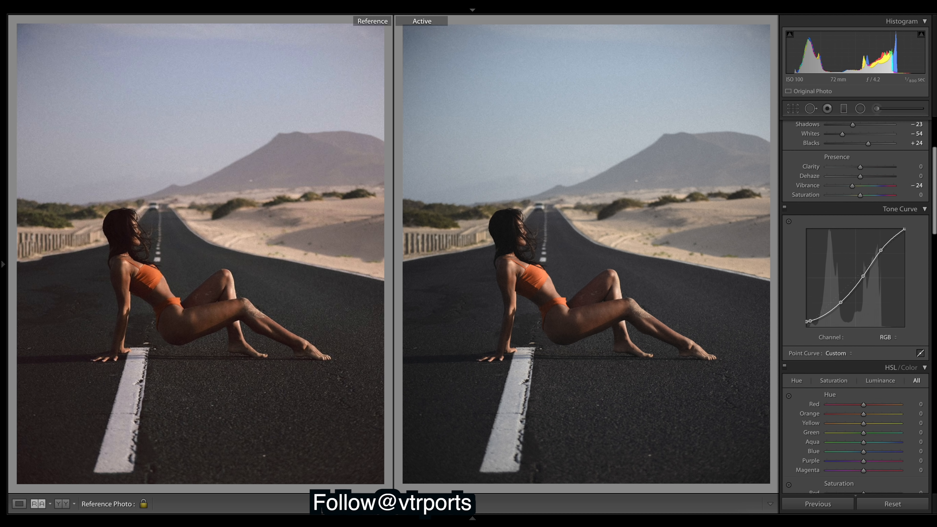
scroll(856, 306, down, 5)
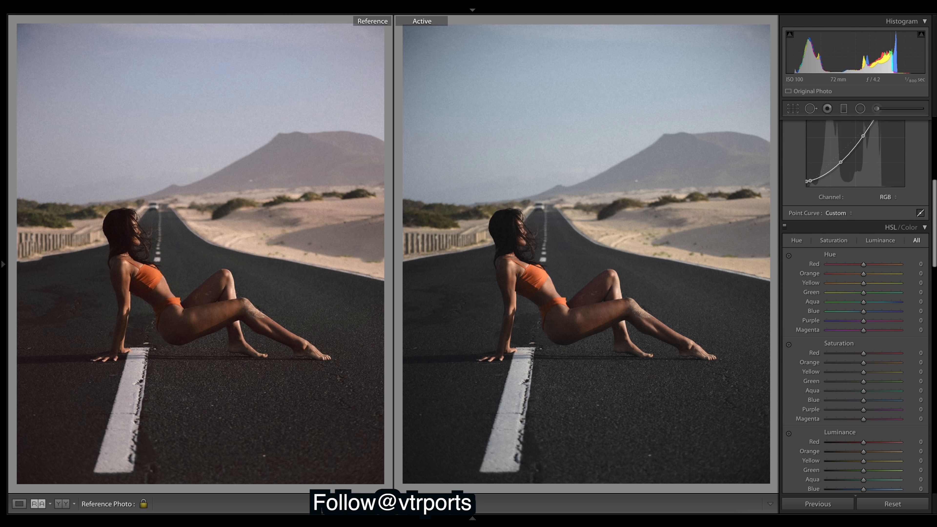
scroll(856, 306, down, 2)
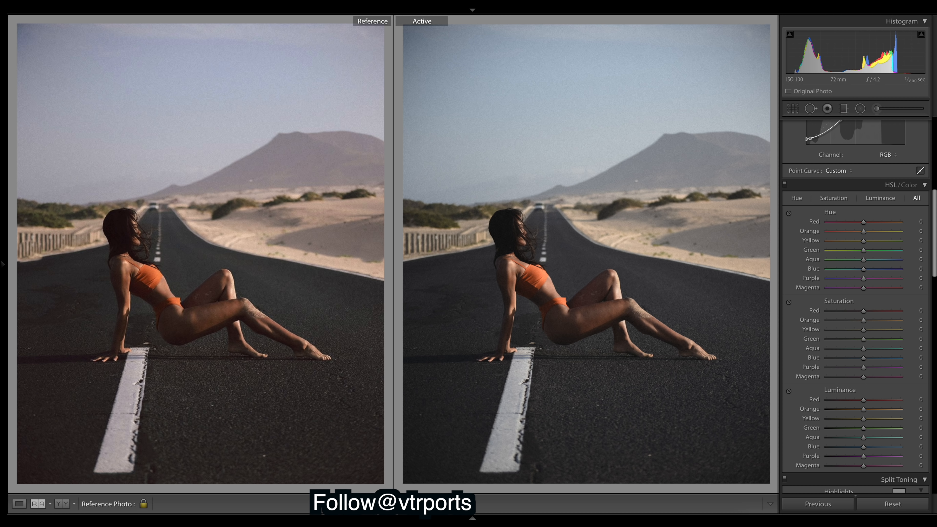
scroll(859, 307, down, 3)
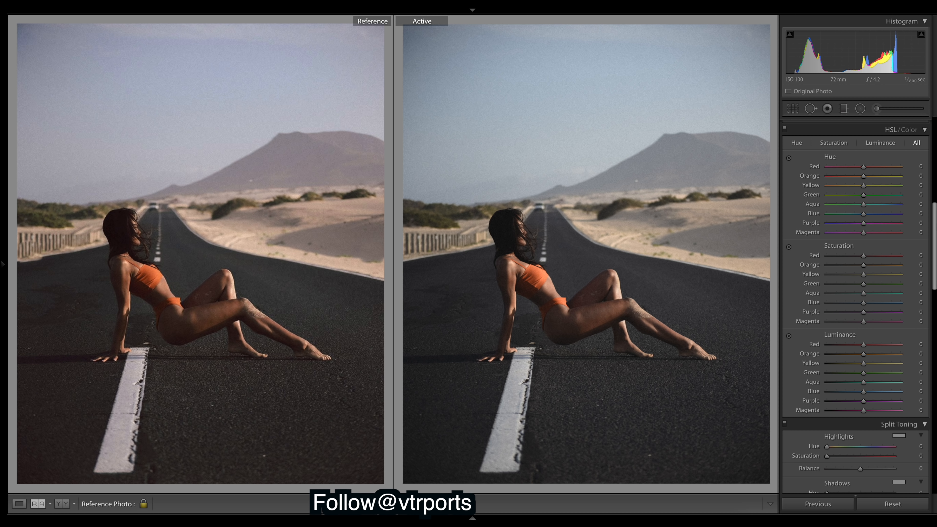
scroll(856, 306, down, 3)
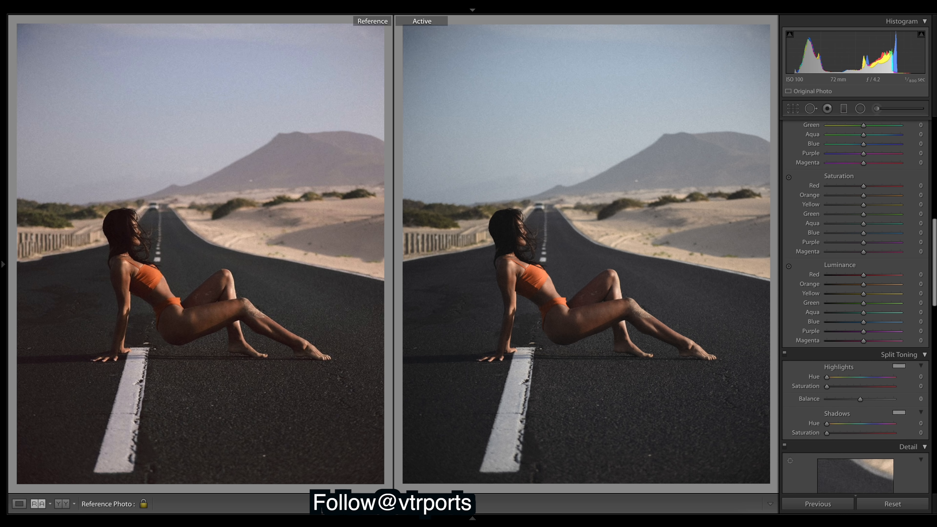
scroll(856, 307, up, 7)
scroll(856, 306, down, 1)
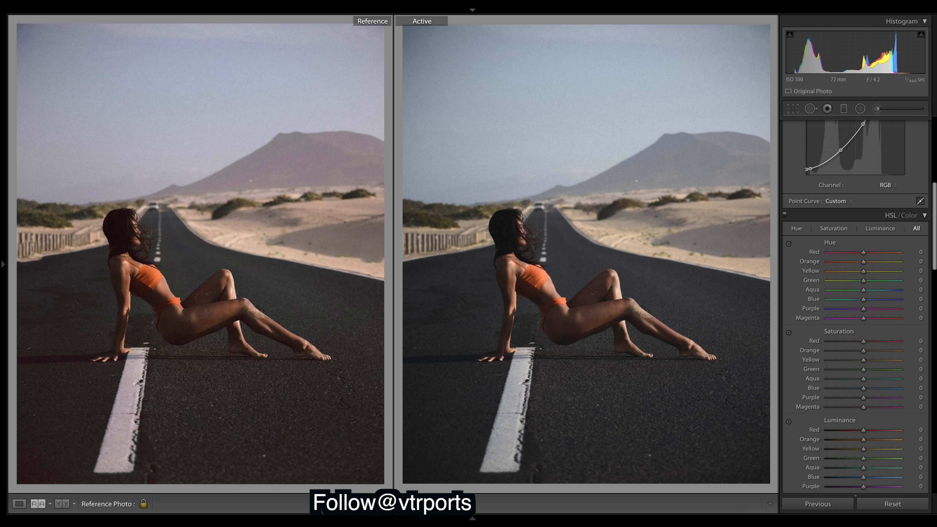
drag(934, 207, 932, 265)
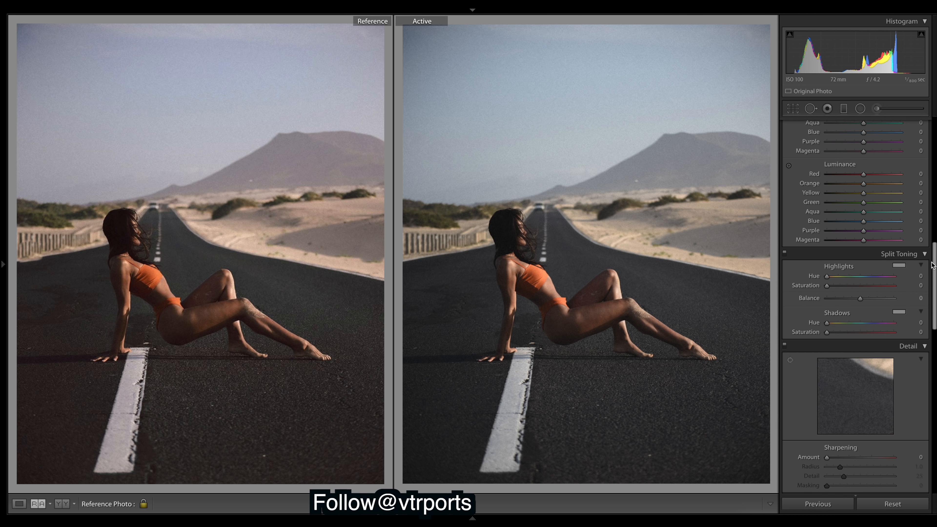
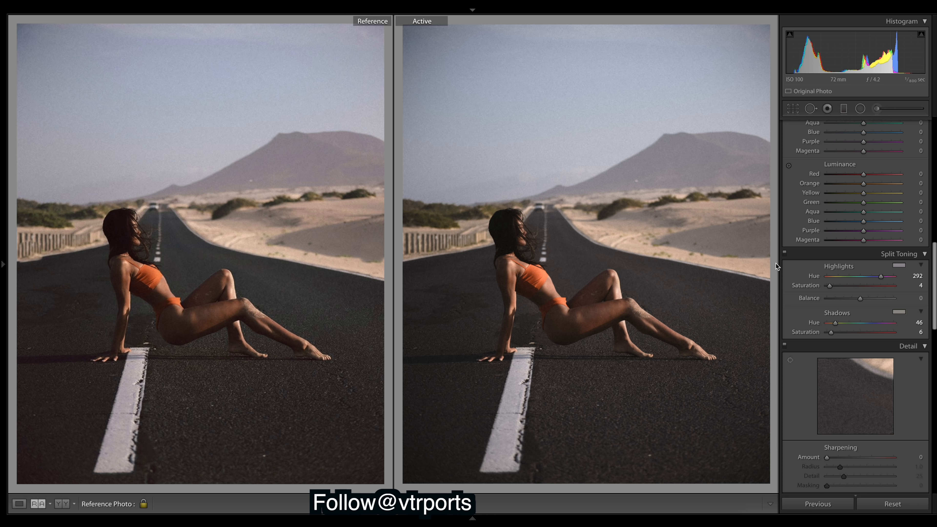
Compare the photo with the split toning switched off and back on.
click(785, 253)
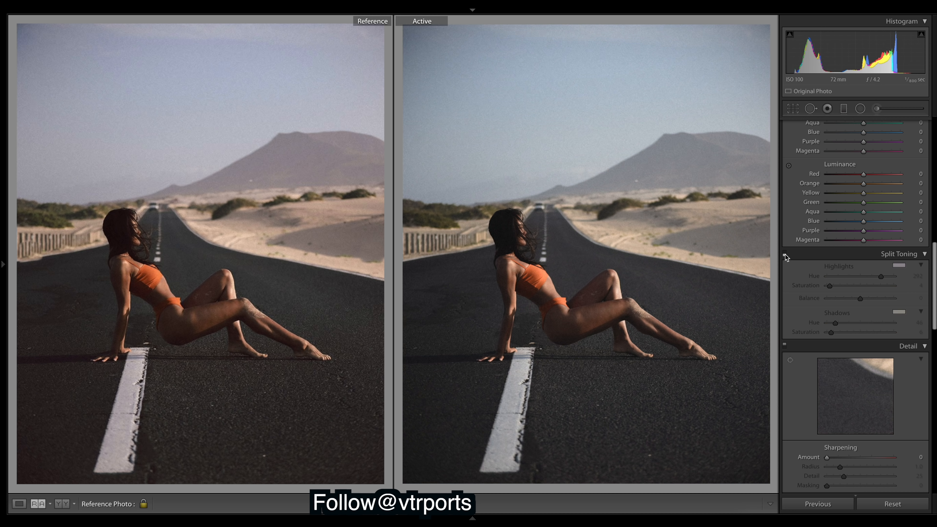
click(784, 253)
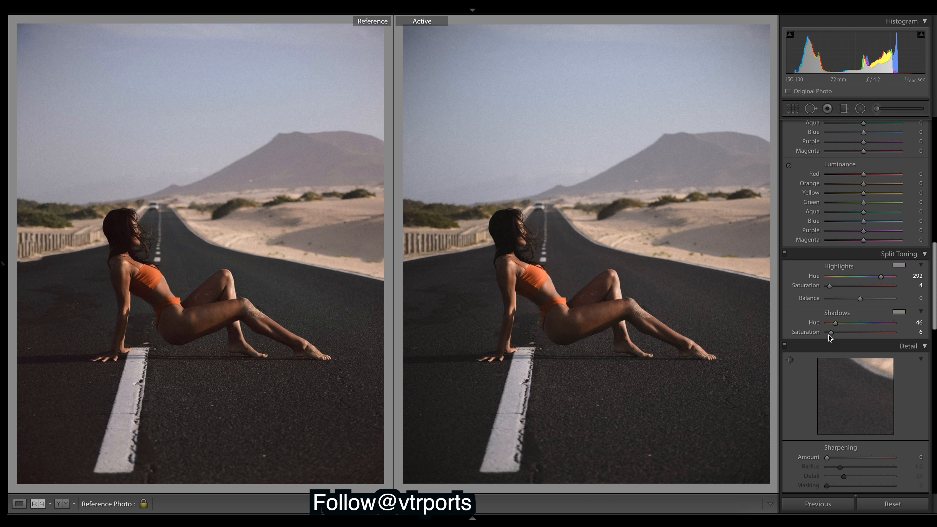
Try a slightly higher split-toning saturation for the shadows, and undo the change.
drag(832, 334, 834, 333)
key(ctrl+z)
key(ctrl+z)
Display the red channel of the tone curve.
scroll(918, 221, up, 10)
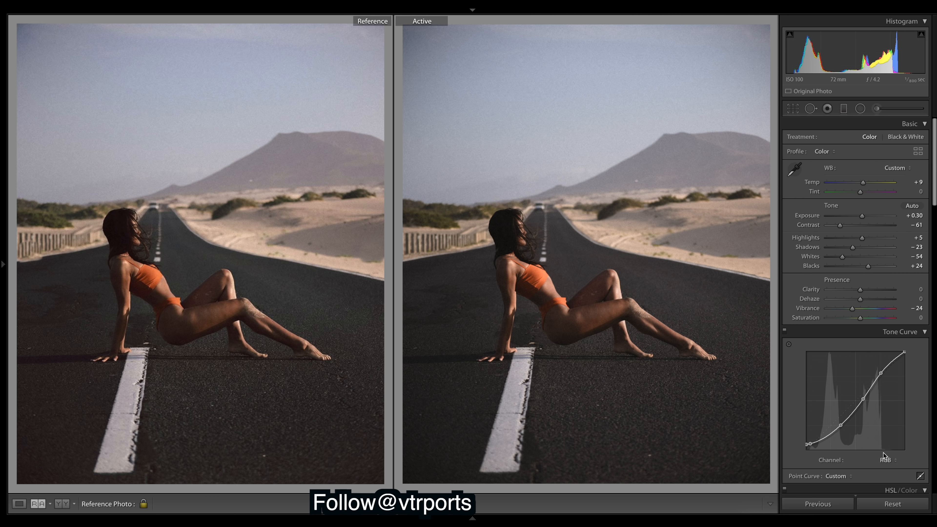
click(893, 461)
click(888, 467)
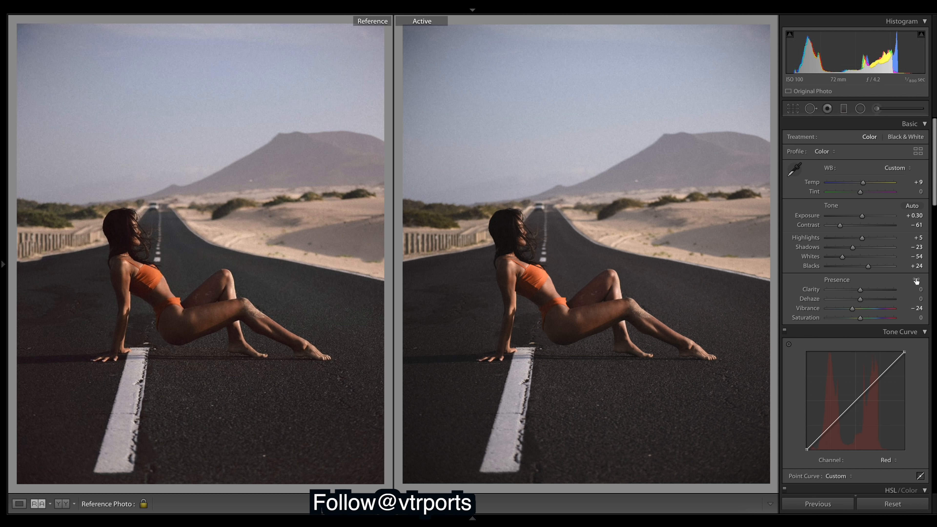
Try a split-toning shadow saturation of 25, and undo it.
scroll(844, 299, down, 10)
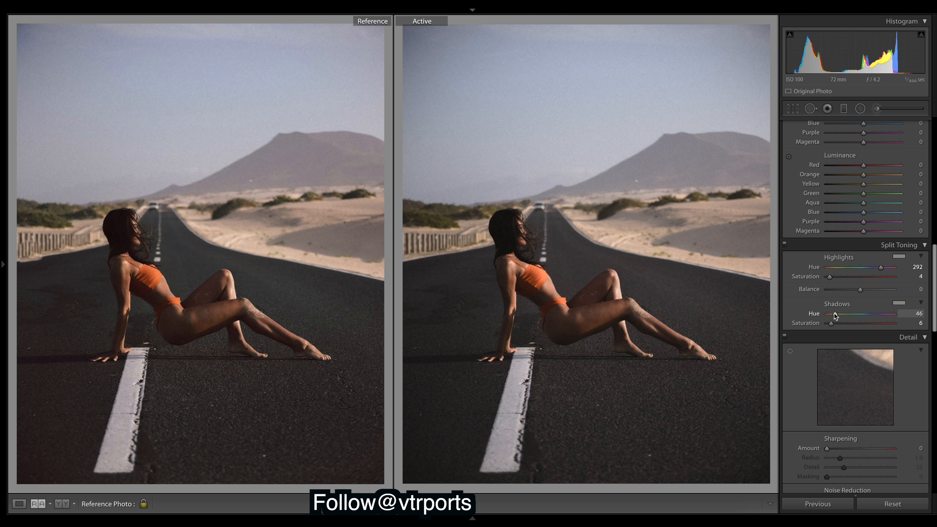
drag(834, 323, 846, 325)
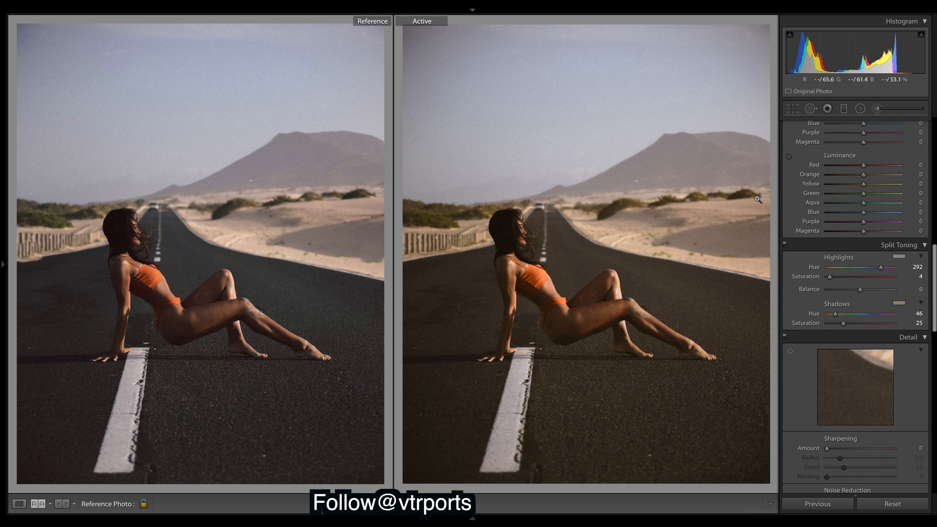
key(ctrl+z)
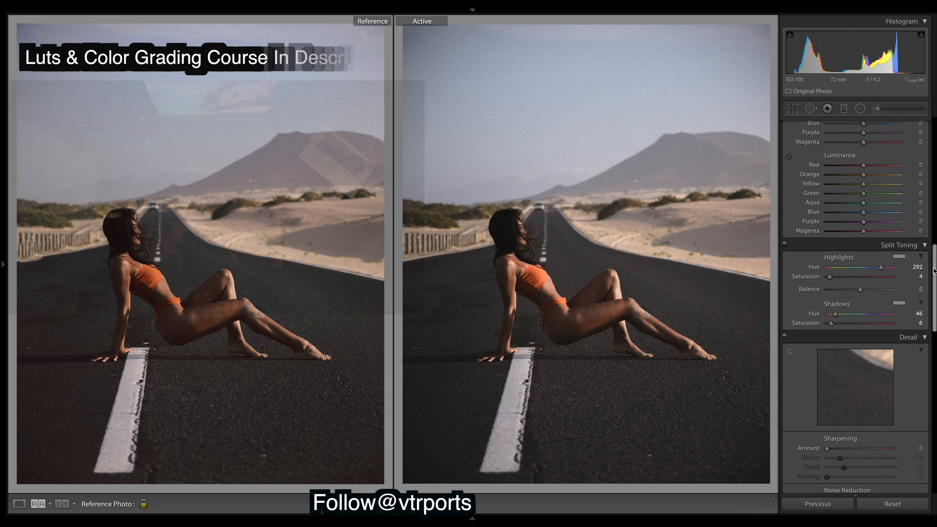
Lift the black point of the red tone curve slightly and anchor the shadows and midtones with control points.
scroll(934, 271, up, 10)
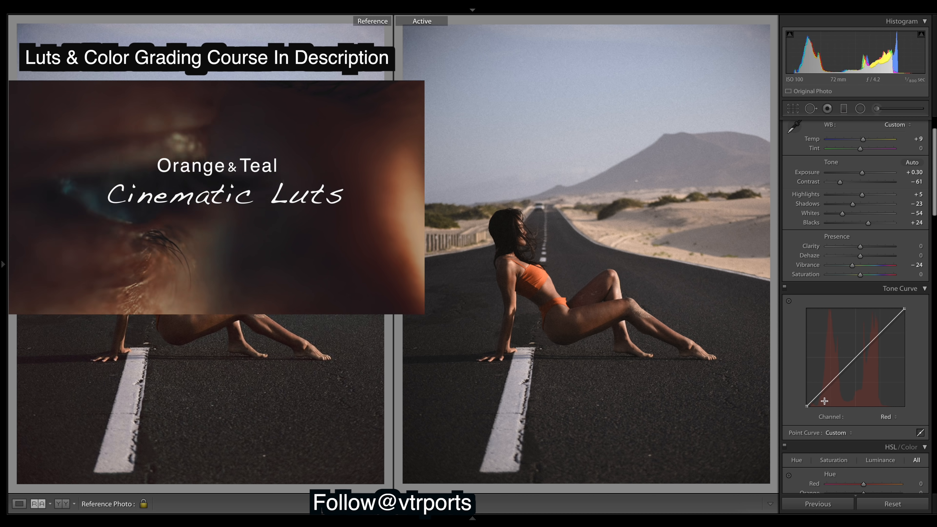
drag(807, 405, 805, 399)
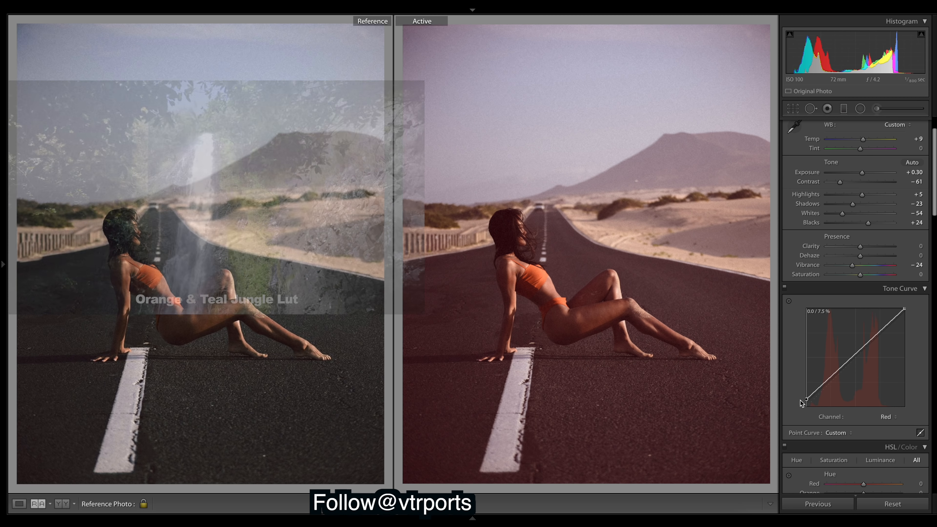
drag(800, 400, 855, 359)
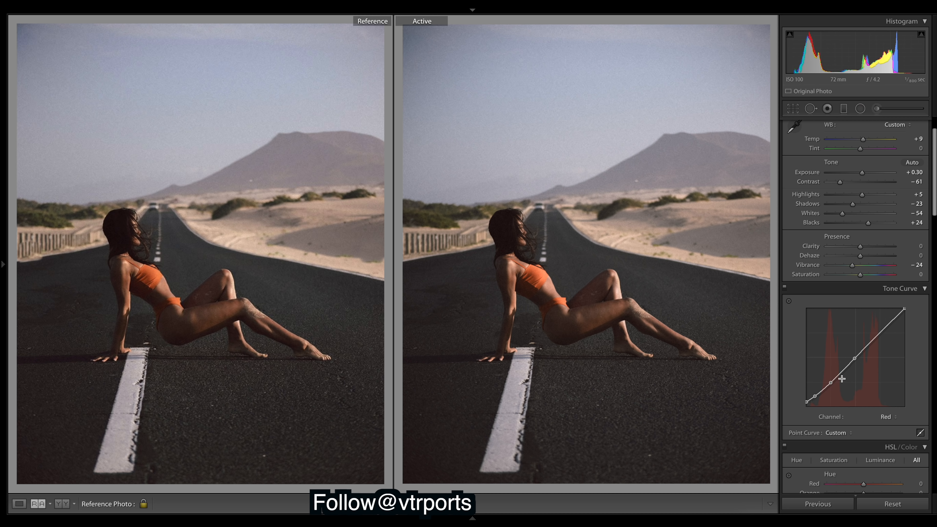
Try deleting the red curve's quarter-tone control point and raising the darkest inner point, and undo both changes.
right_click(832, 384)
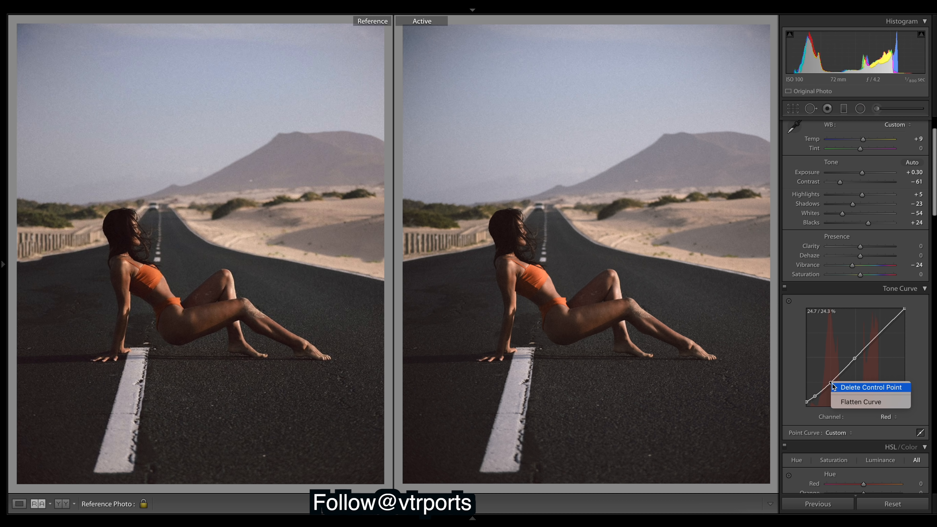
click(838, 389)
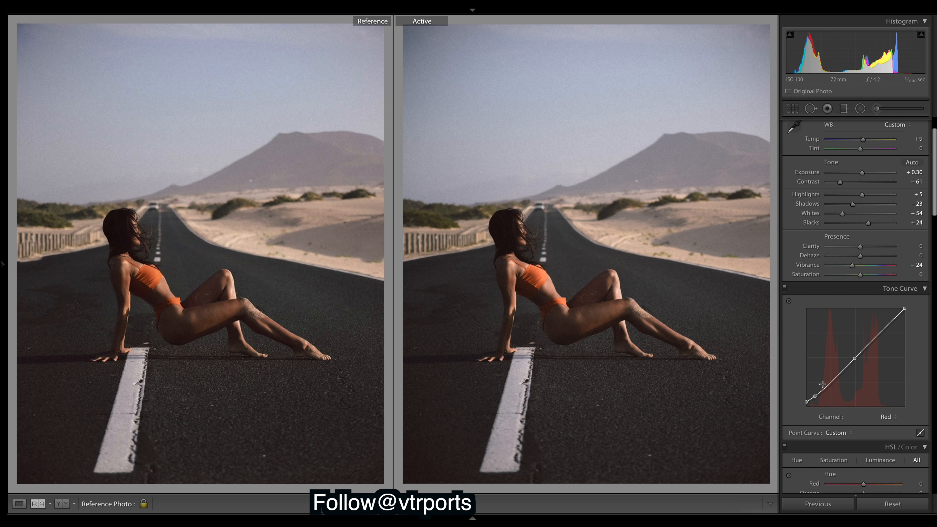
drag(815, 396, 815, 393)
key(ctrl+z)
key(ctrl+z)
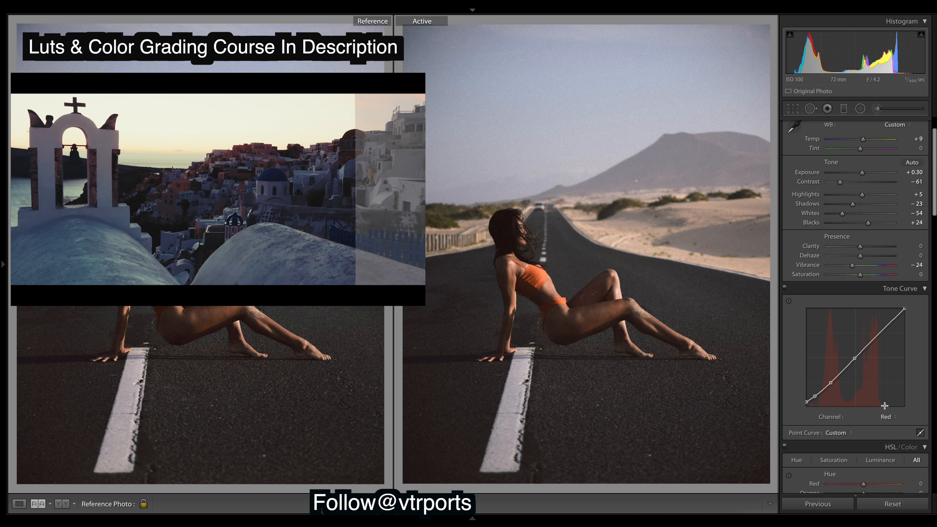
Inspect the green channel of the tone curve, and return to the red channel.
click(886, 417)
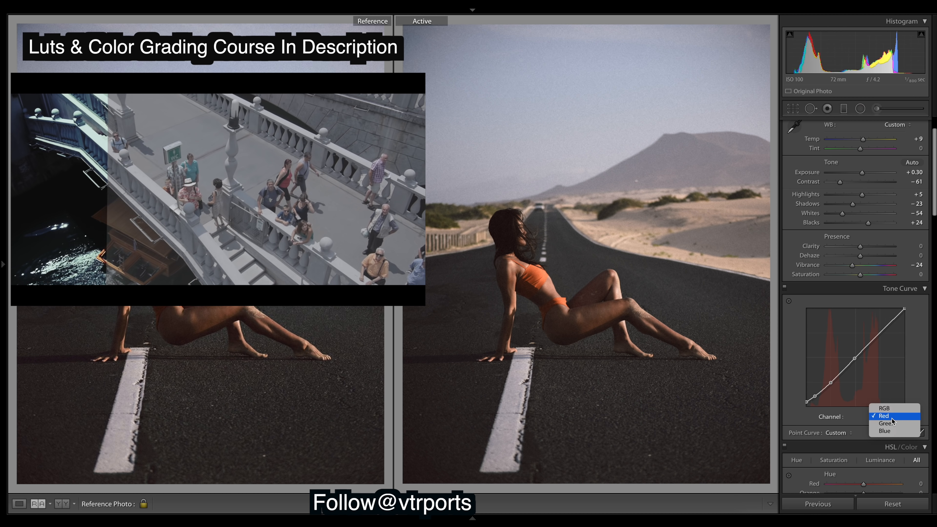
click(890, 424)
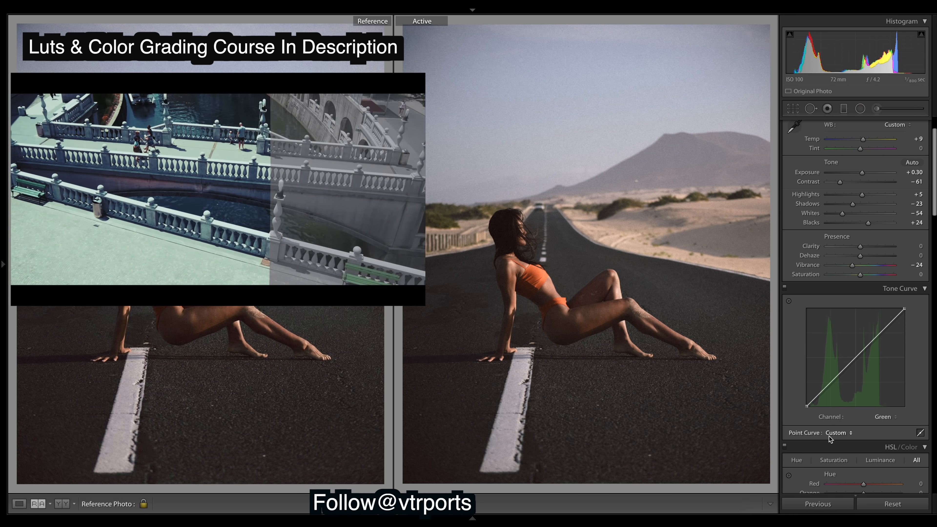
click(896, 416)
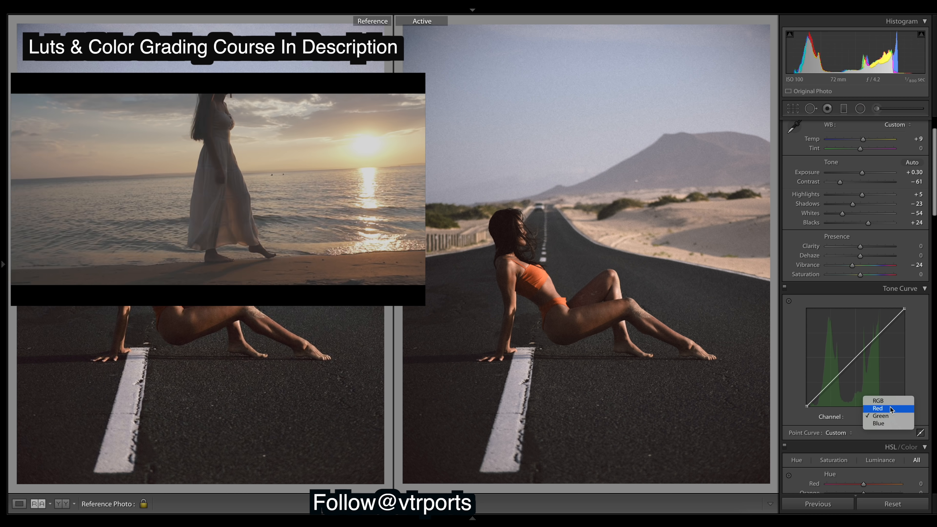
click(891, 409)
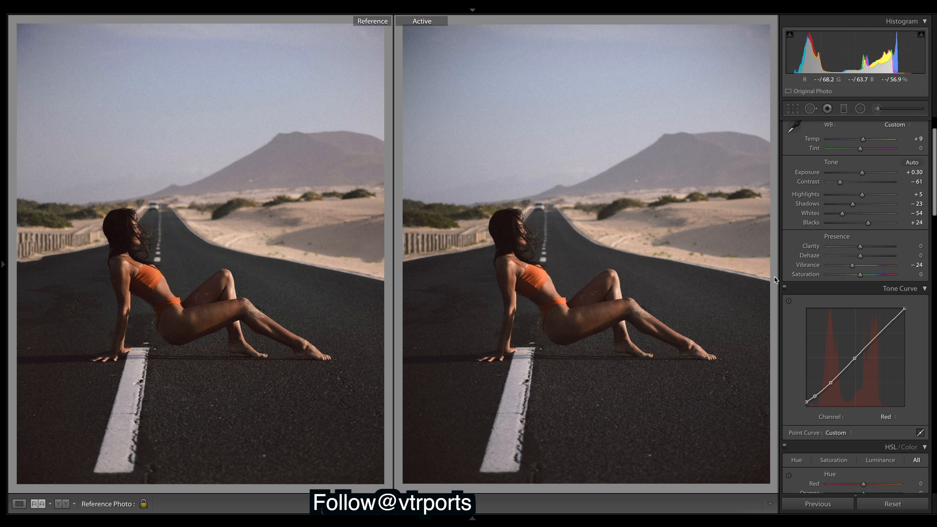
Try flattening the red tone curve twice to compare the shadows, and undo it each time.
right_click(859, 371)
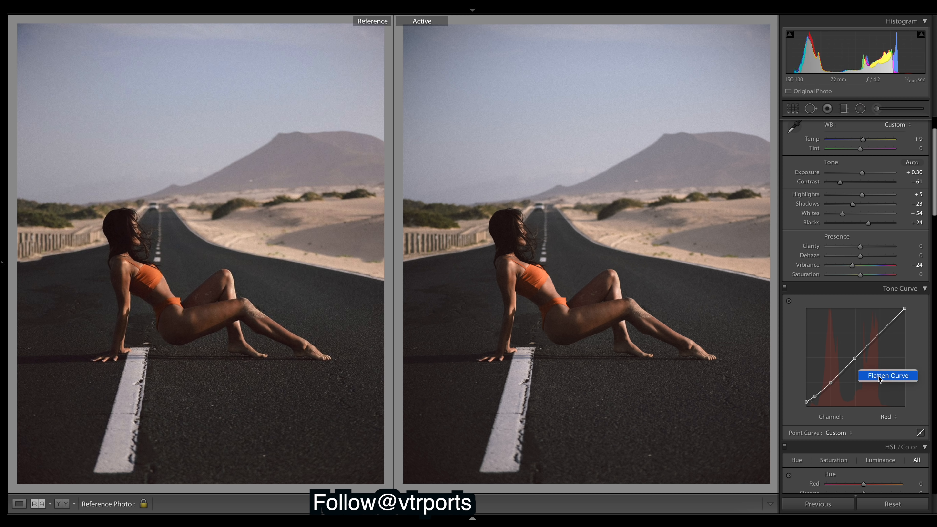
click(871, 375)
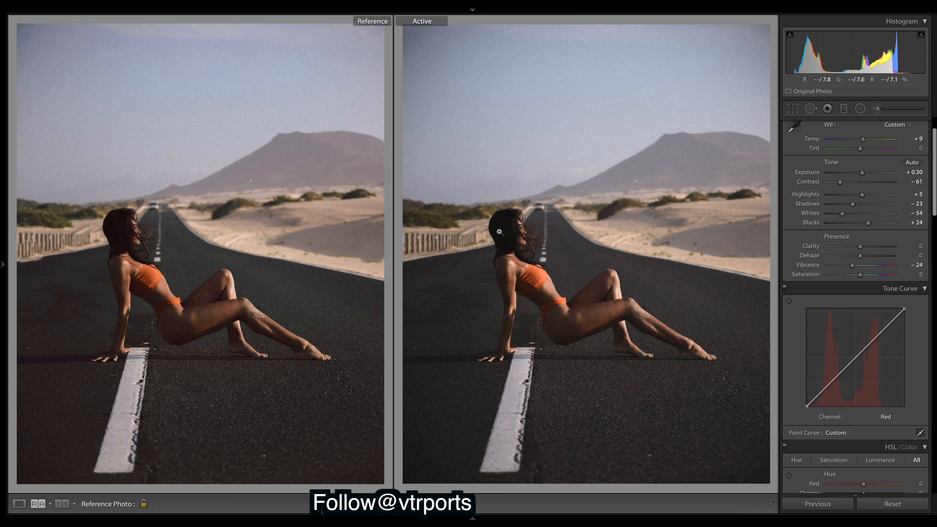
key(ctrl+z)
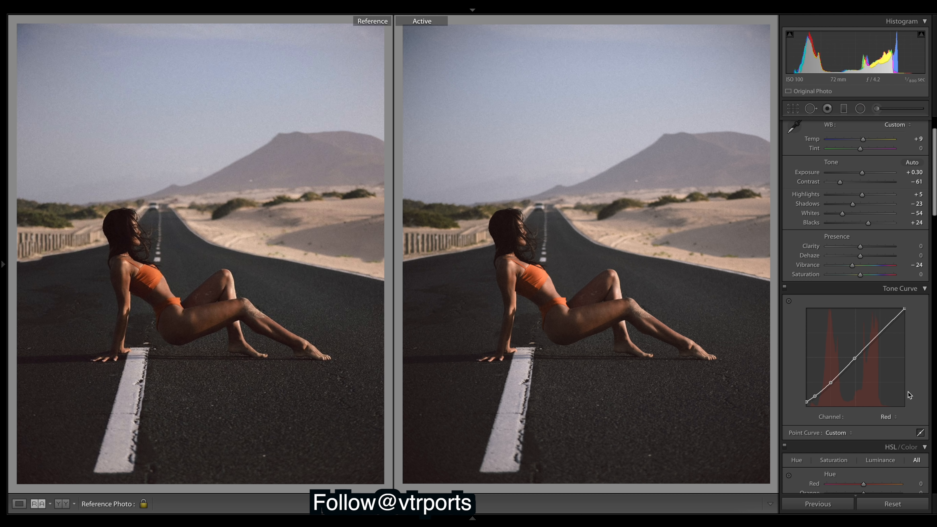
right_click(874, 376)
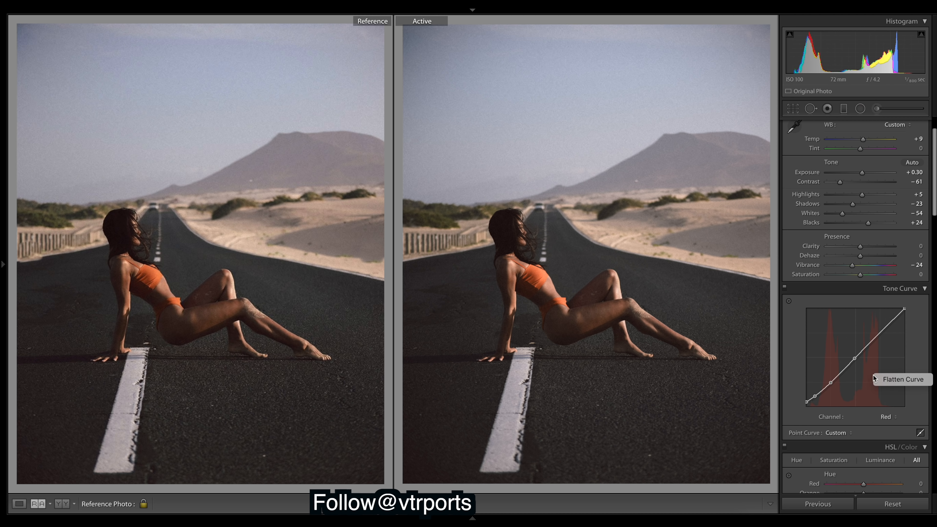
click(901, 383)
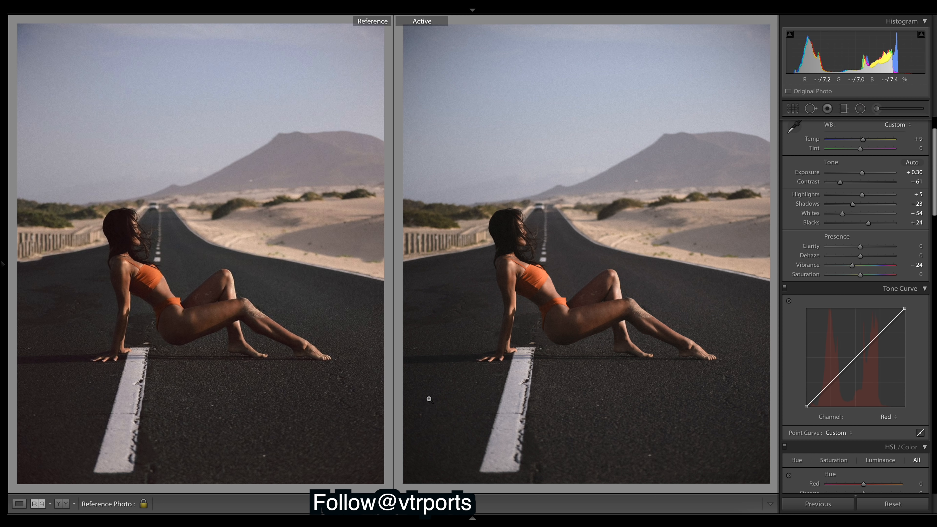
key(ctrl+z)
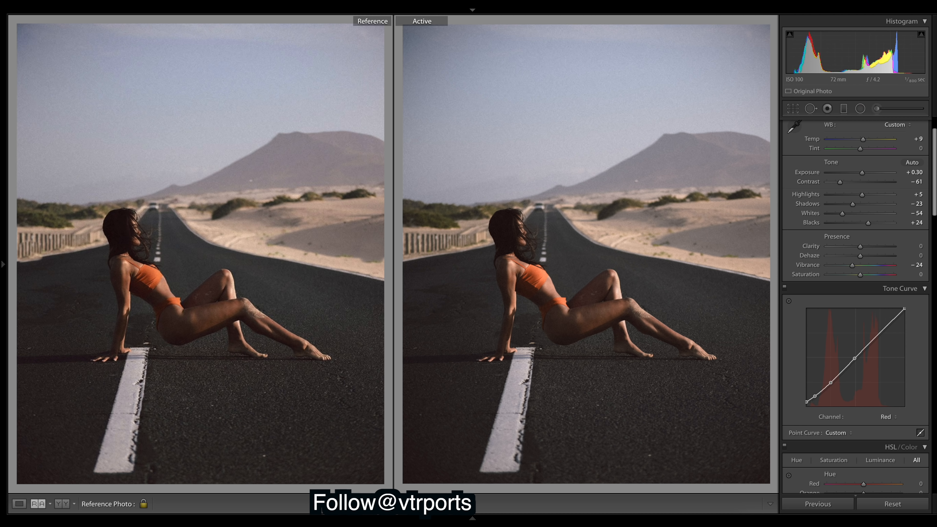
Try a split-toning shadow saturation of 47, and undo it.
scroll(848, 296, down, 15)
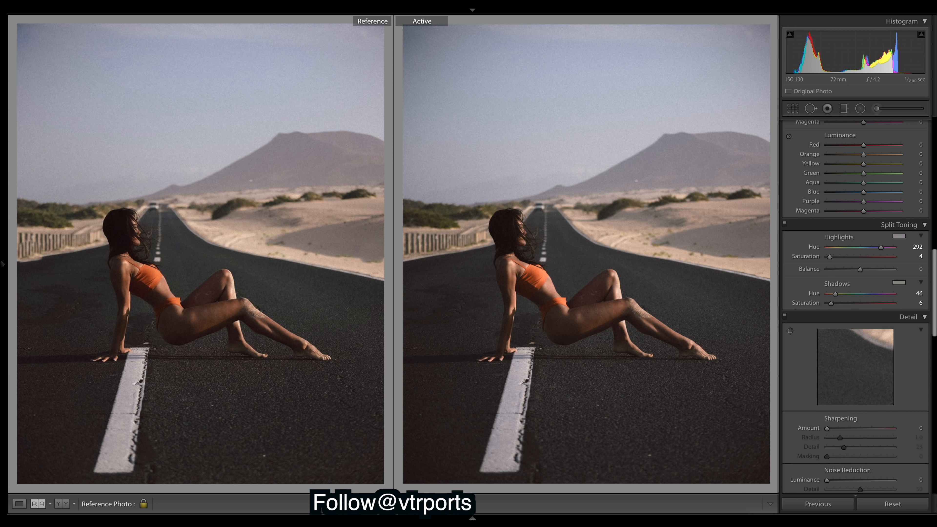
drag(832, 303, 861, 307)
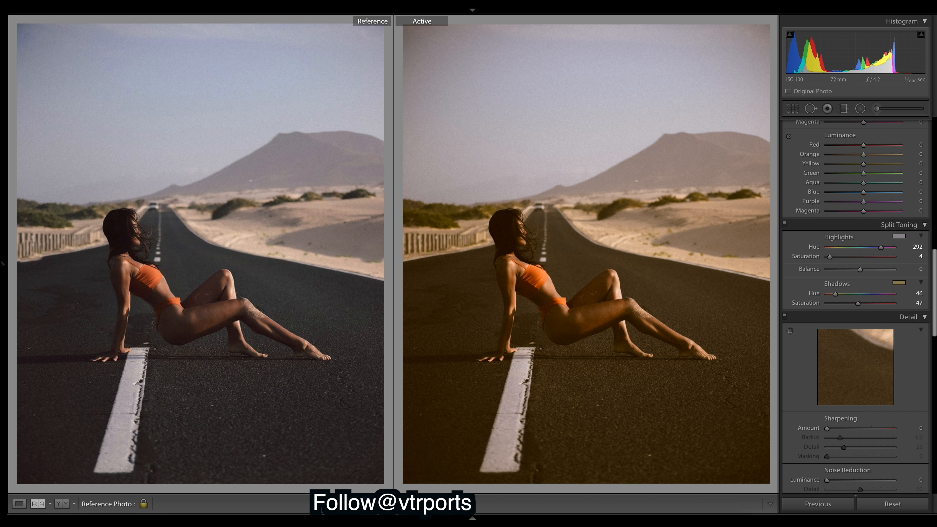
key(ctrl+z)
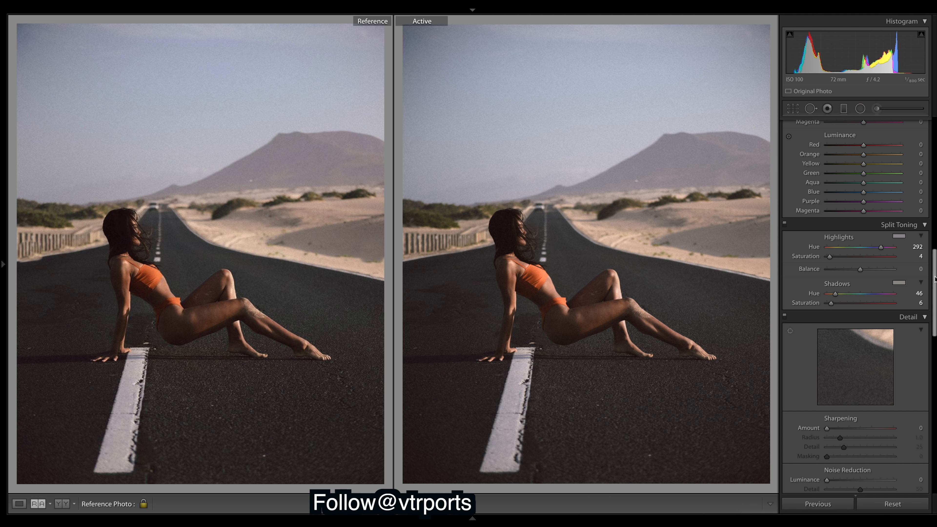
Set the HSL orange saturation to +18, the orange luminance to −15 and the yellow luminance to +30.
drag(935, 279, 936, 287)
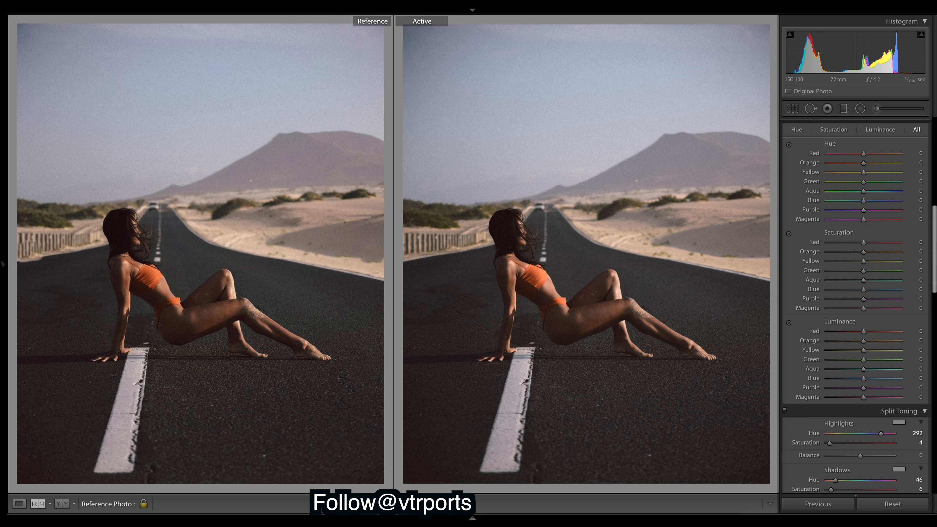
drag(935, 250, 935, 251)
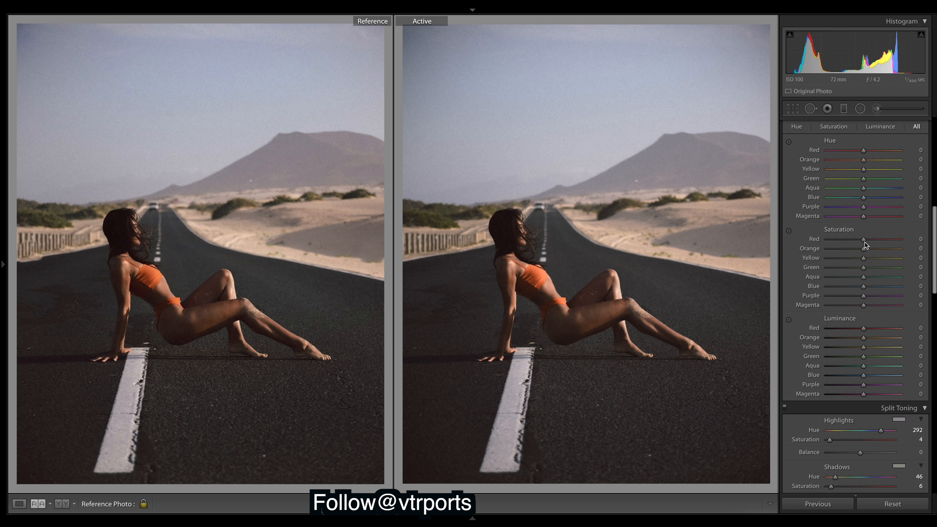
drag(863, 248, 871, 251)
mouse_move(864, 341)
mouse_down()
mouse_move(840, 337)
mouse_move(856, 337)
mouse_up()
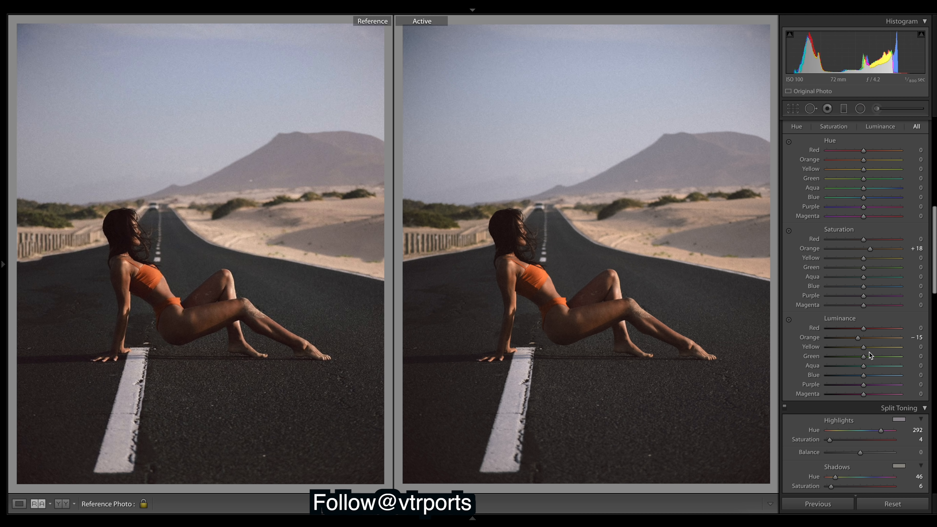
mouse_move(864, 347)
mouse_down()
mouse_move(876, 347)
mouse_move(867, 348)
mouse_up()
drag(868, 339, 872, 343)
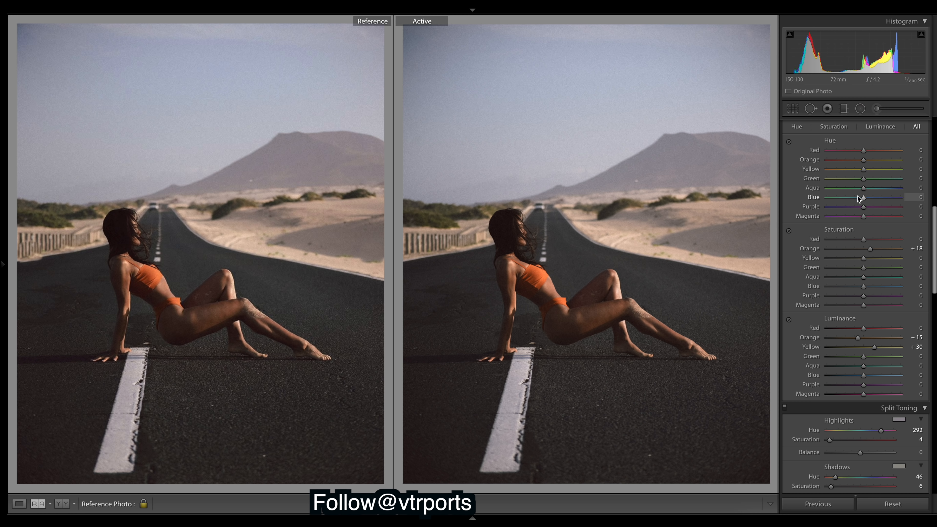
Shift the HSL blue hue slightly towards aqua to adjust the sky.
drag(933, 249, 934, 233)
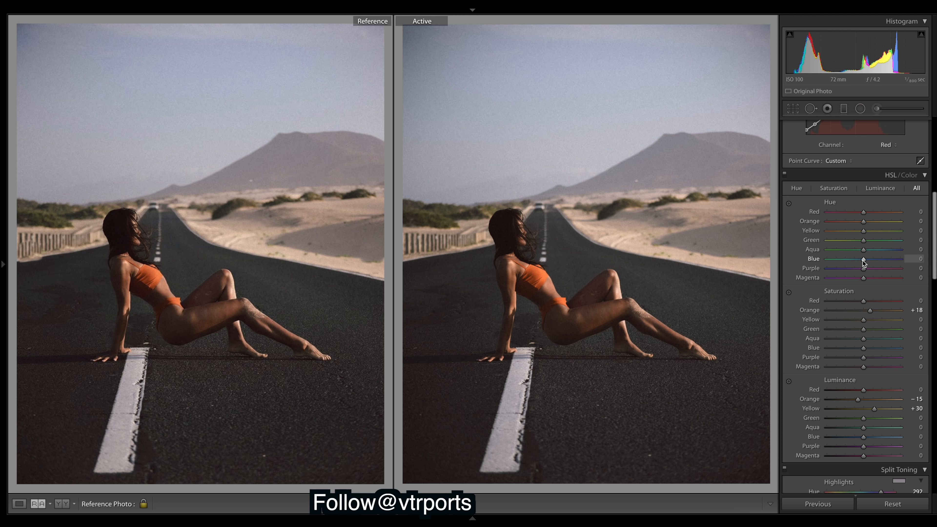
drag(864, 261, 862, 260)
drag(863, 261, 863, 261)
Sharpen the photo with an amount of 40 and a masking of 44.
scroll(933, 212, down, 10)
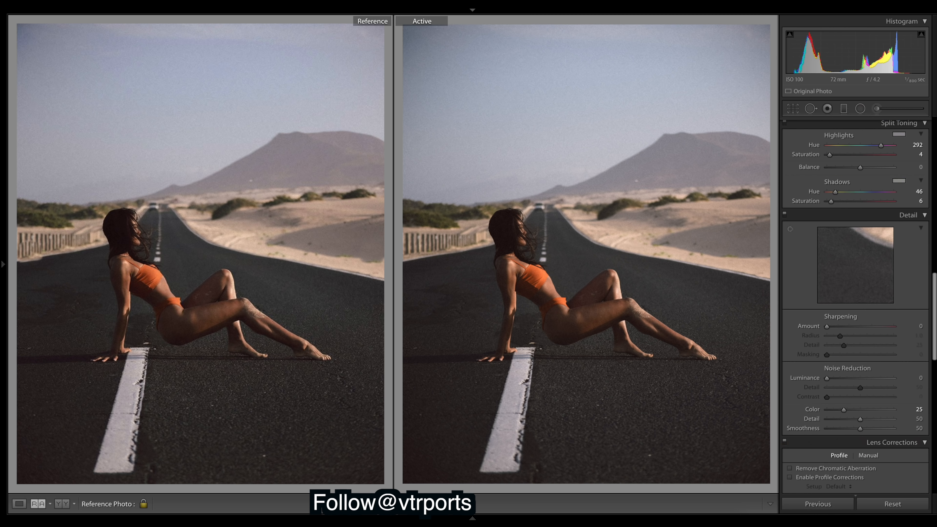
scroll(855, 307, down, 3)
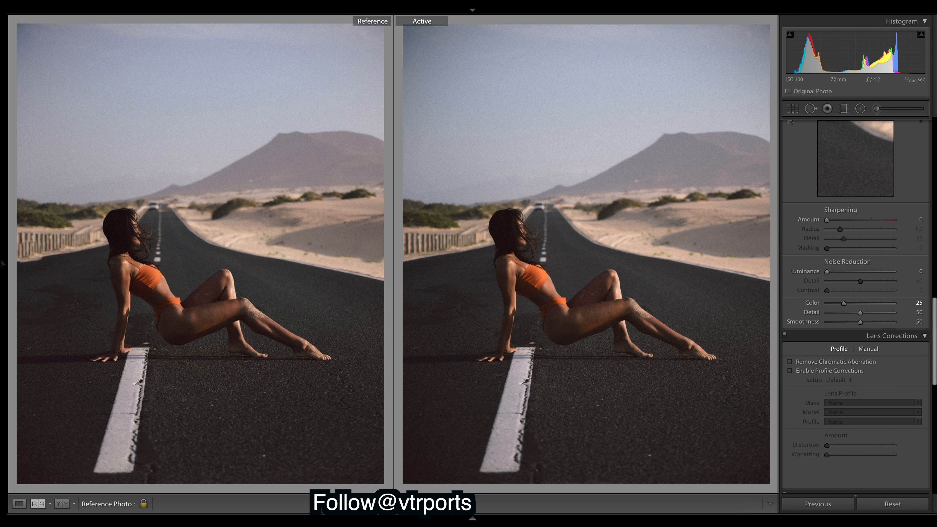
drag(827, 219, 841, 220)
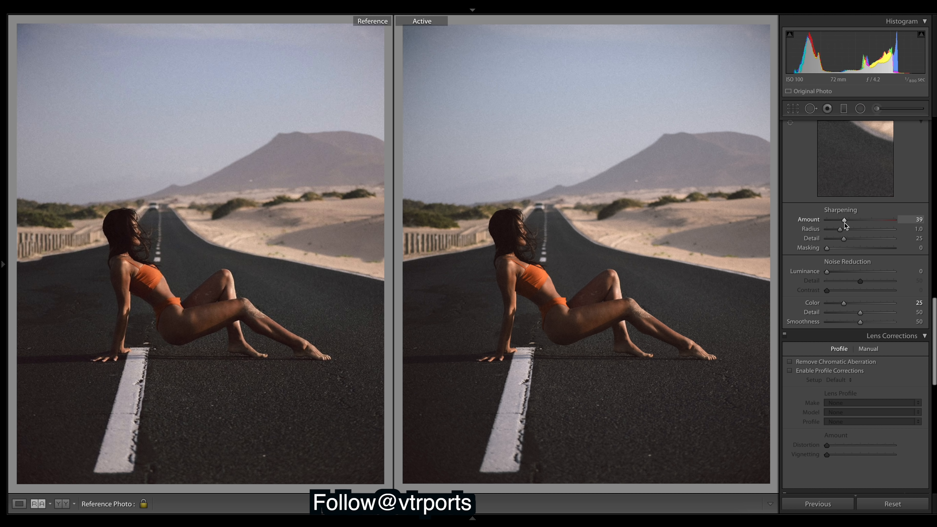
drag(844, 223, 845, 224)
click(863, 249)
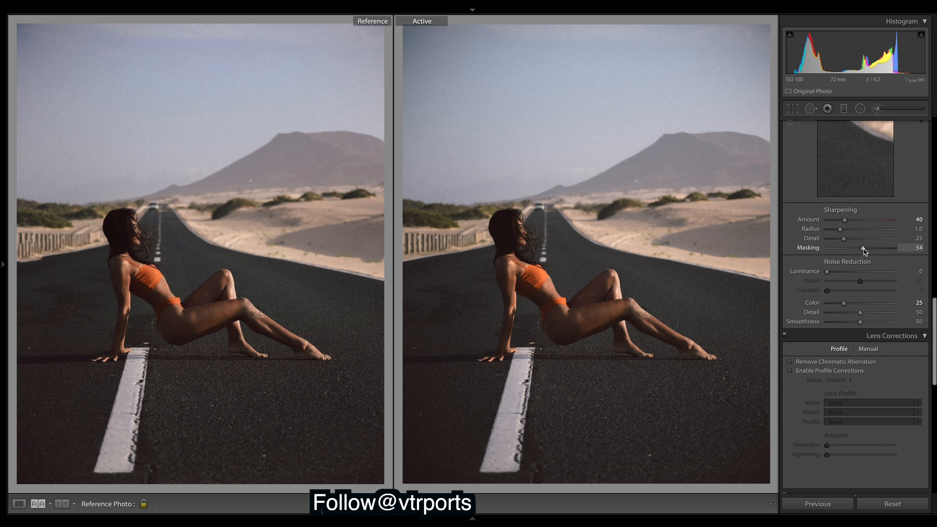
mouse_move(864, 249)
mouse_down()
mouse_move(877, 254)
mouse_move(863, 252)
mouse_up()
Try enabling the lens profile corrections, and turn them back off.
scroll(855, 307, down, 10)
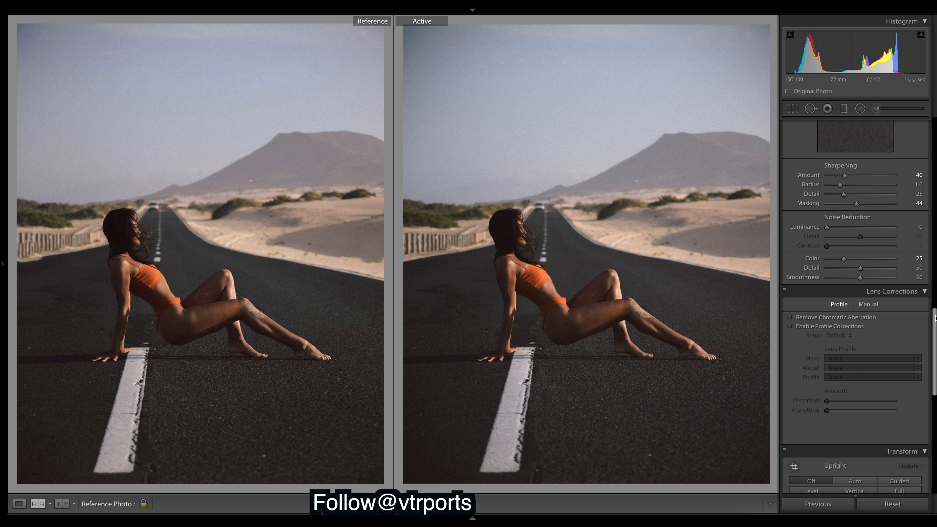
scroll(900, 374, down, 2)
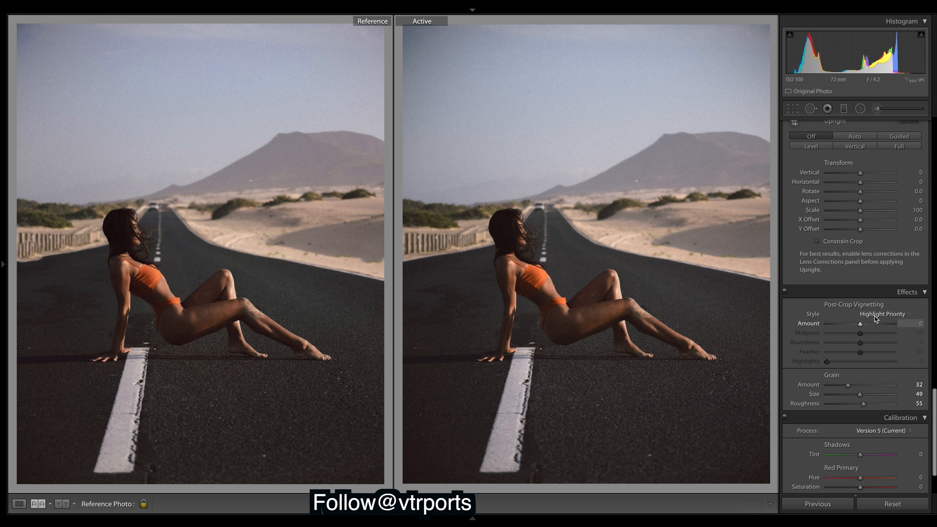
drag(935, 431, 936, 355)
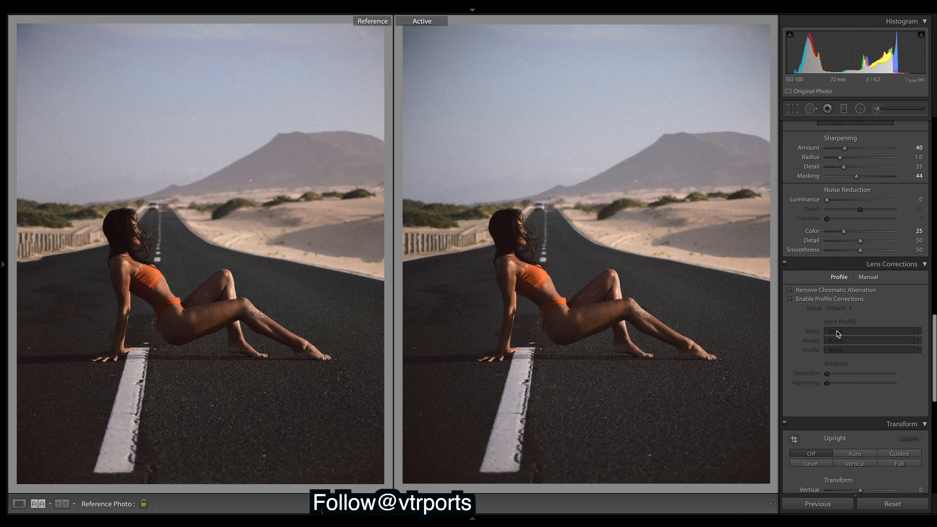
click(789, 299)
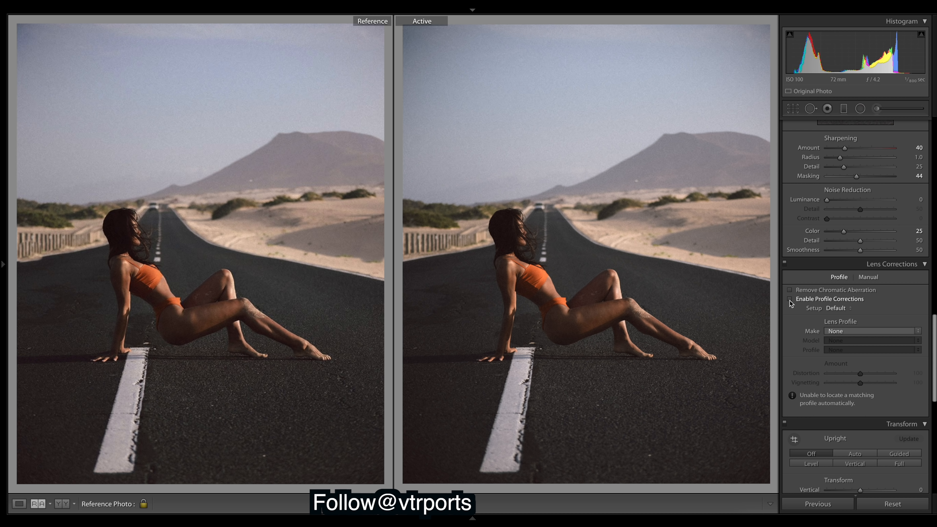
click(789, 299)
Add a slight positive post-crop vignette with an amount of about +4.
drag(935, 340, 936, 418)
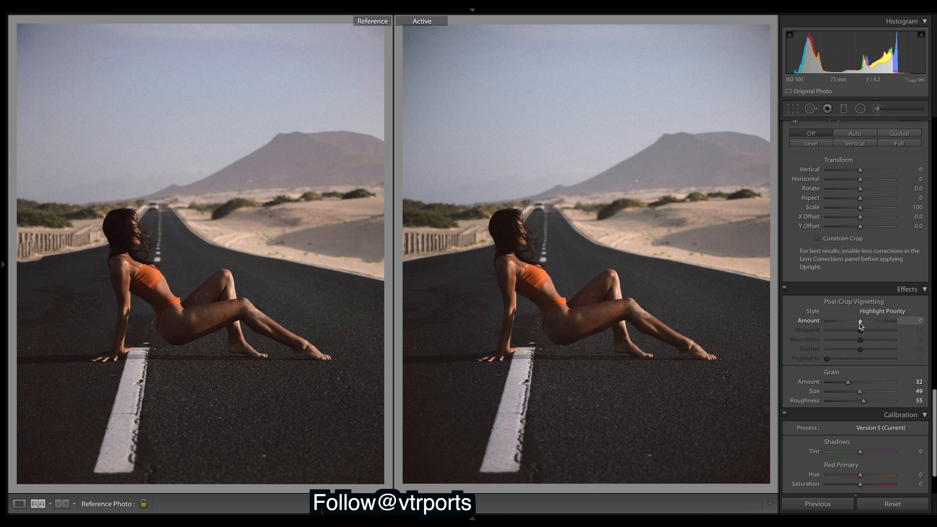
drag(860, 324, 861, 325)
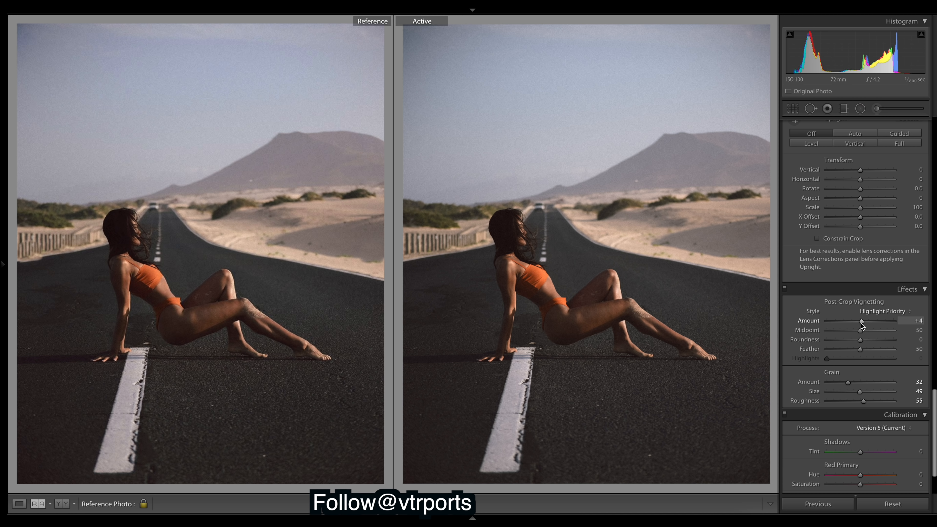
drag(862, 325, 862, 324)
Start a new Adjustment Brush mask and reset its highlights, temperature and tint to 0.
drag(935, 414, 931, 62)
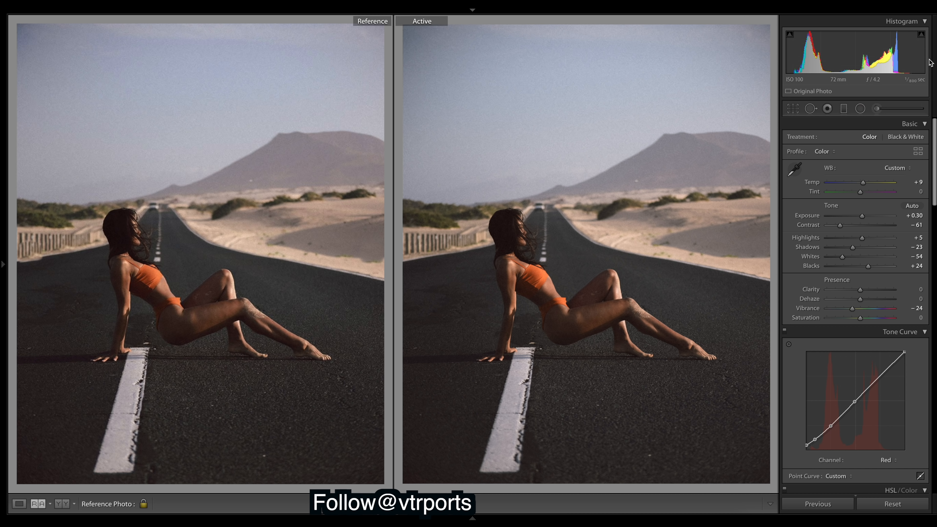
click(878, 110)
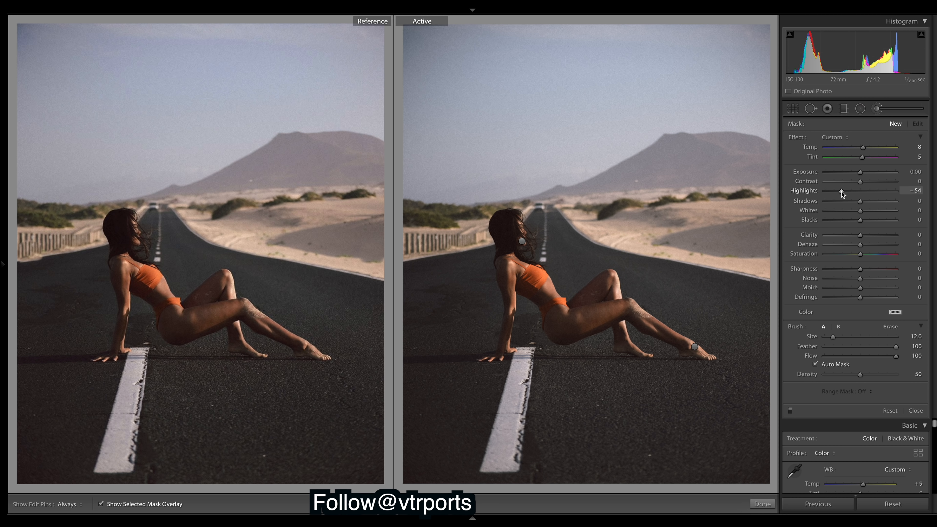
double_click(841, 191)
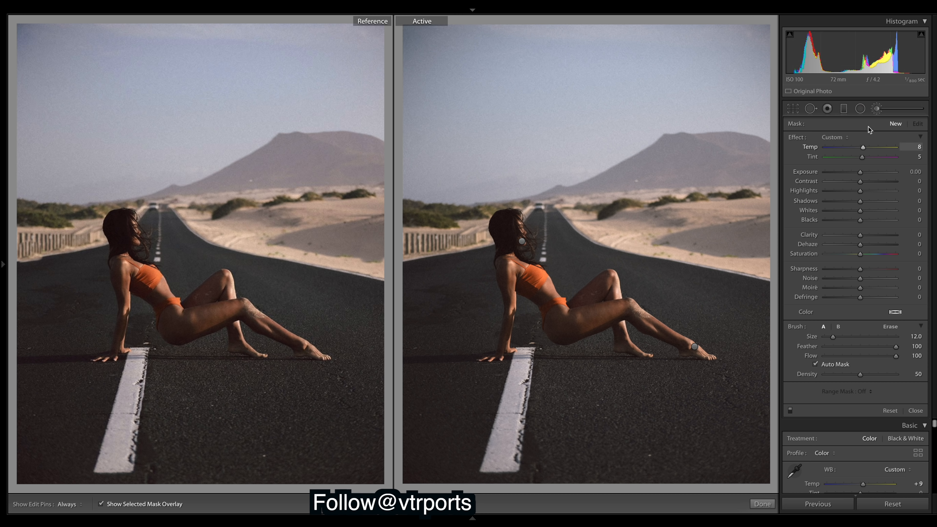
double_click(865, 148)
double_click(863, 157)
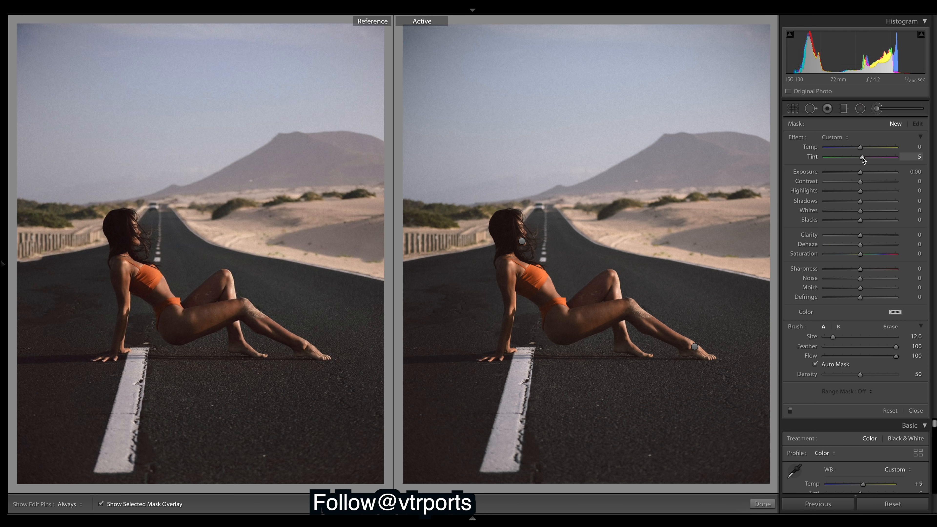
Brush a mask over the woman's face and hair, and slightly raise its exposure, sharpness and clarity with the overlay hidden.
mouse_move(506, 233)
mouse_down()
mouse_move(529, 236)
mouse_move(521, 247)
mouse_up()
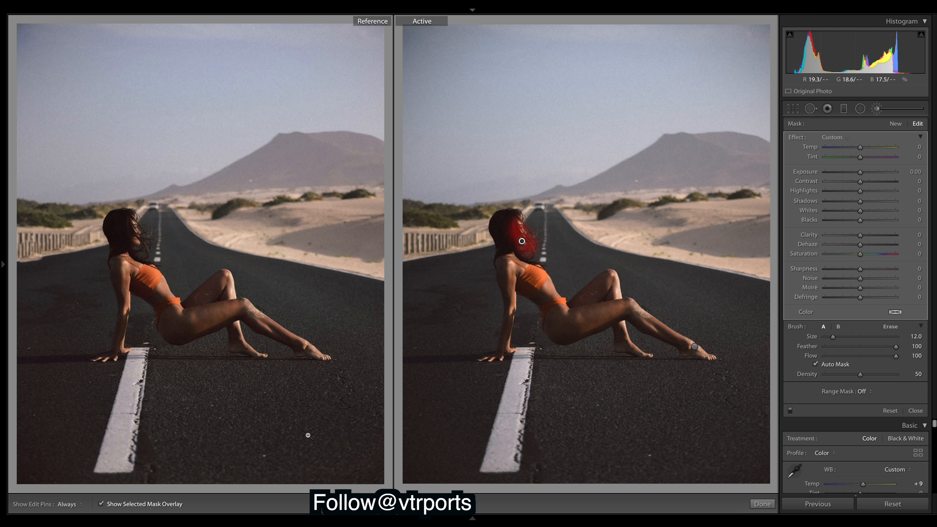
click(101, 504)
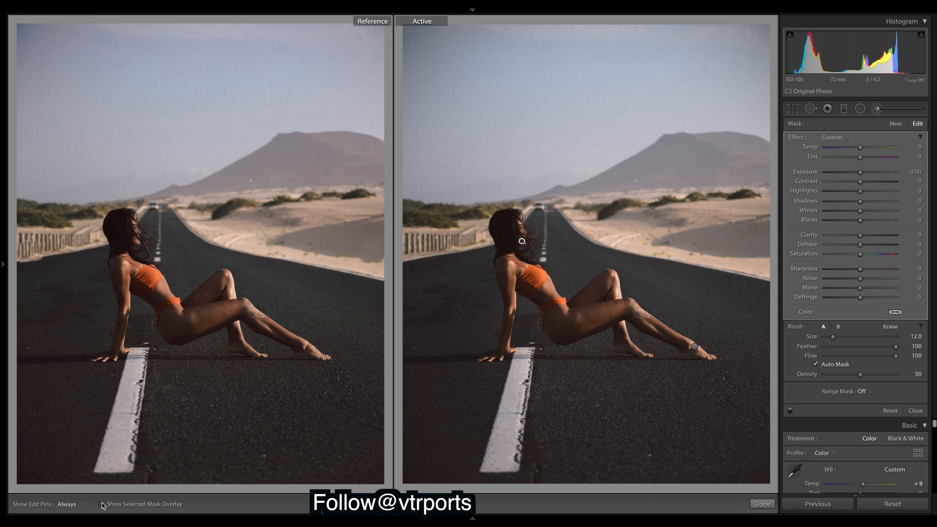
click(899, 339)
drag(862, 171, 865, 175)
drag(866, 275, 866, 276)
drag(873, 272, 873, 272)
drag(860, 236, 864, 239)
click(762, 504)
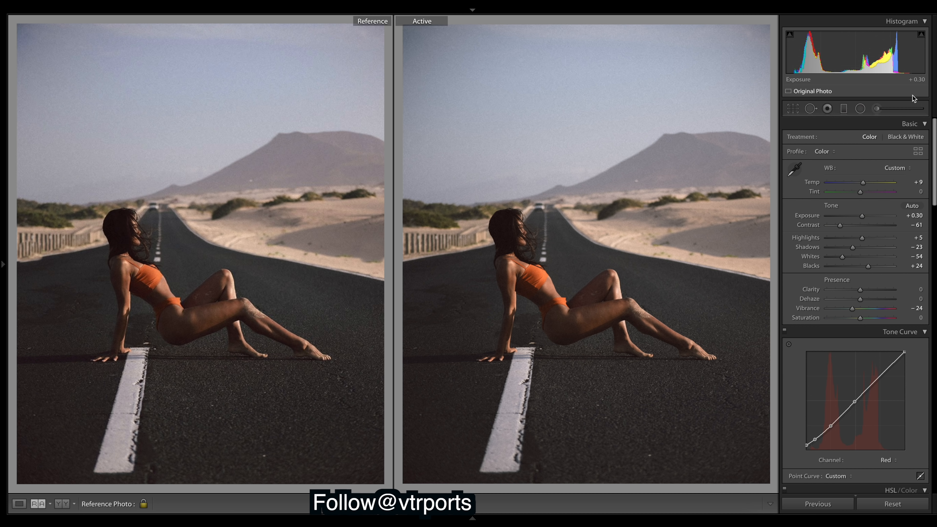
Select the existing brush mask on the woman's body, check its overlay, and set its clarity to 22 and sharpness to 48.
click(878, 108)
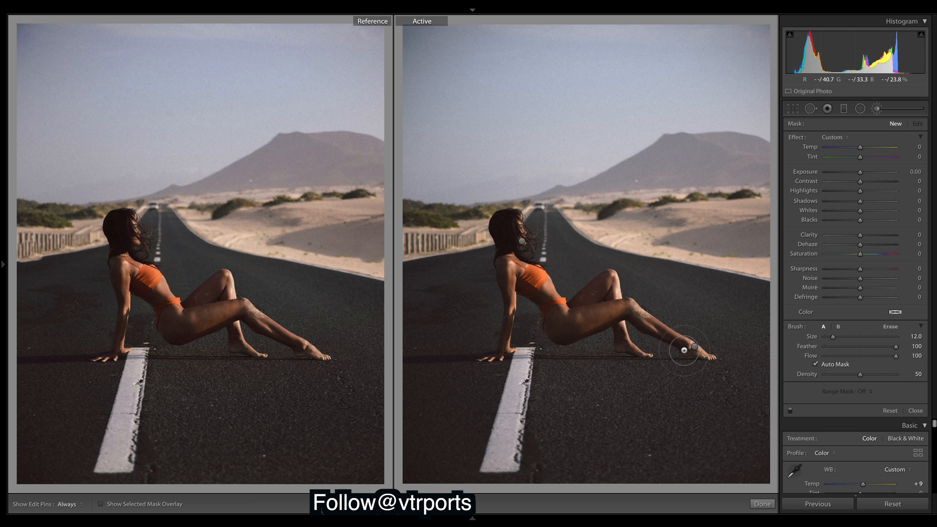
click(695, 347)
click(100, 504)
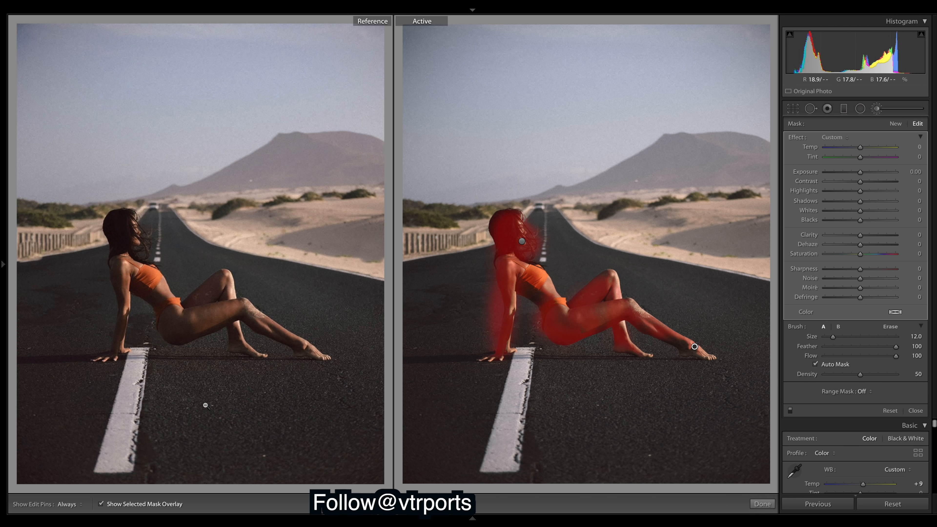
click(101, 504)
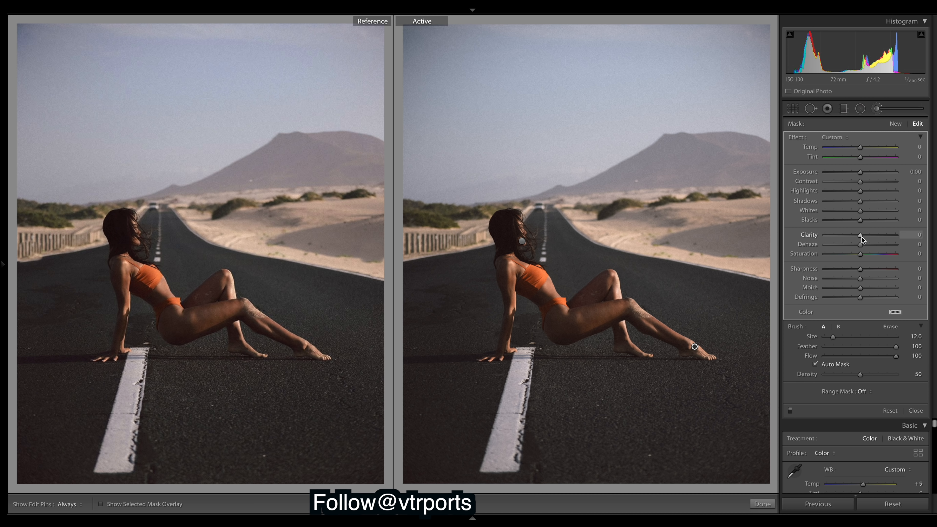
drag(862, 238, 899, 235)
drag(870, 236, 869, 237)
mouse_move(860, 268)
mouse_down()
mouse_move(891, 270)
mouse_move(878, 269)
mouse_up()
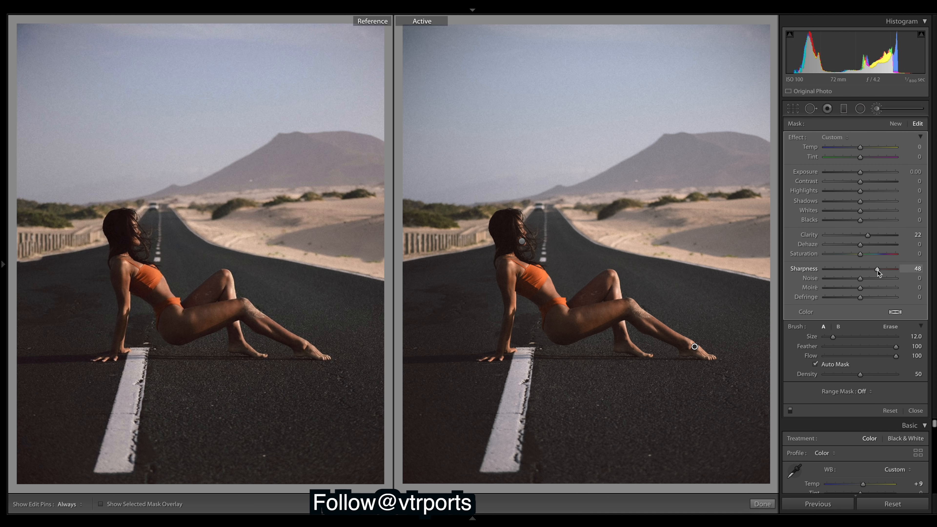
Set the body mask's sharpness to 53, undo the last contrast adjustment, and finish the brush editing.
drag(878, 271, 879, 271)
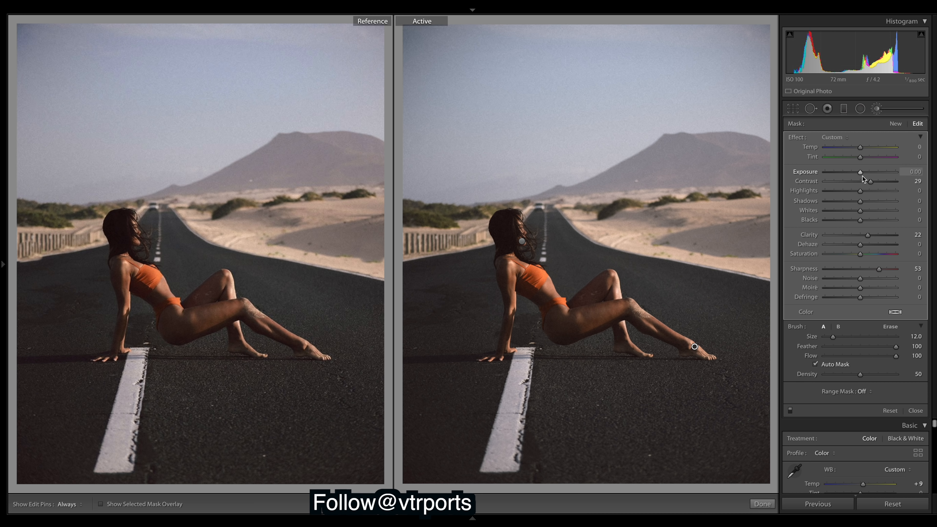
key(ctrl+z)
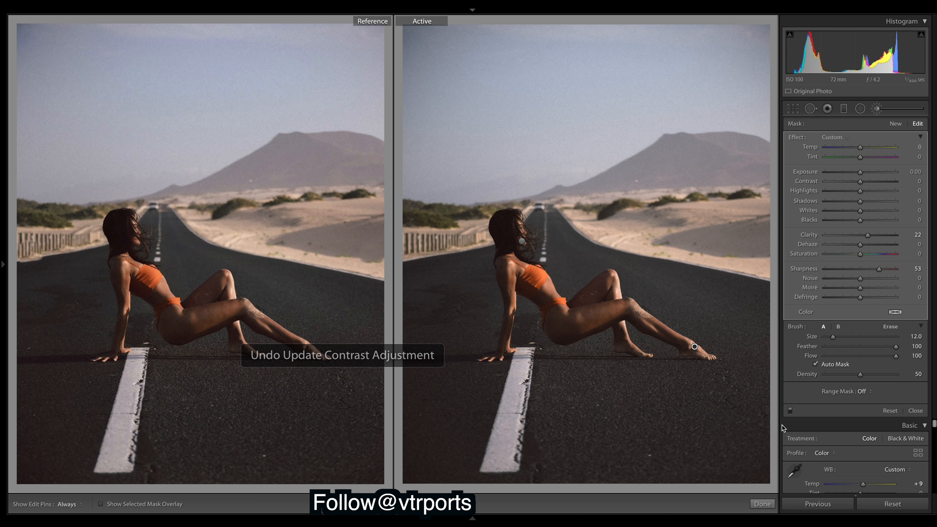
click(763, 504)
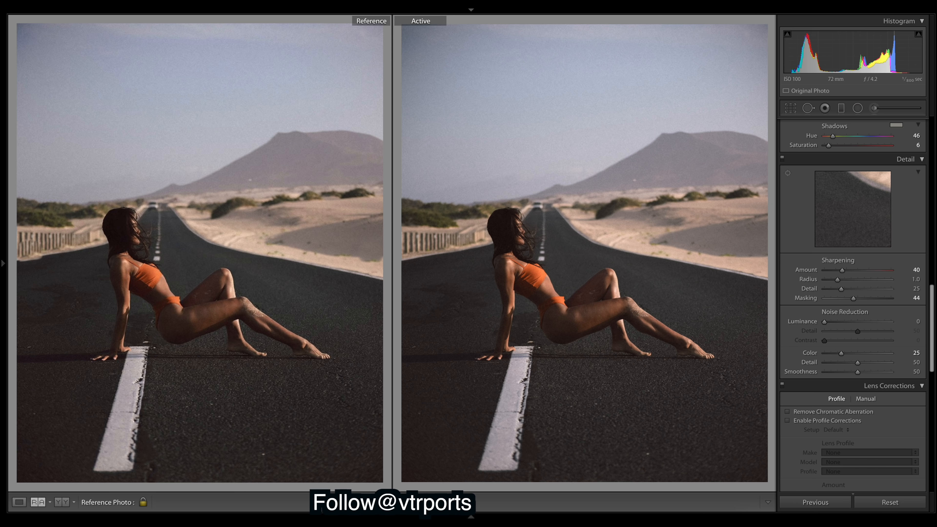
Review the tone curve, switching between the RGB and red channels to compare their curve shapes.
drag(932, 322, 916, 155)
scroll(885, 184, down, 5)
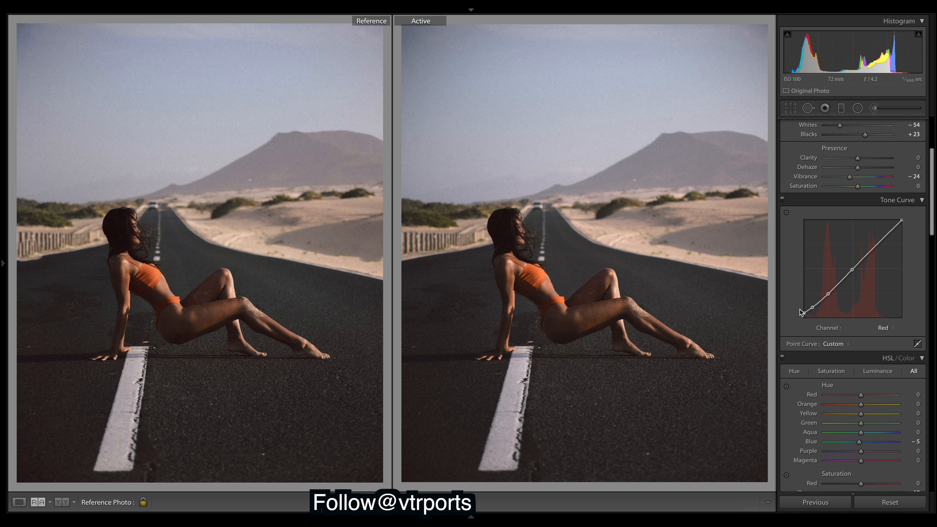
click(892, 329)
click(891, 320)
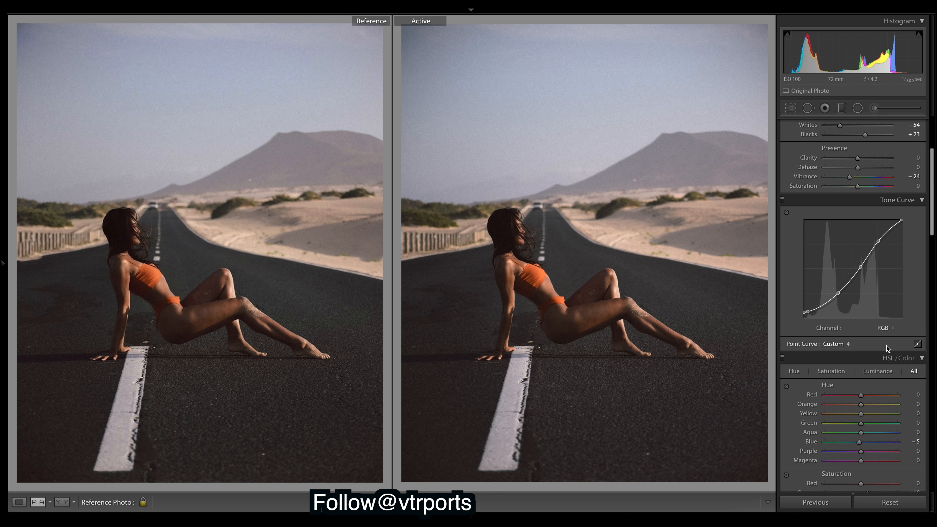
click(891, 329)
click(890, 337)
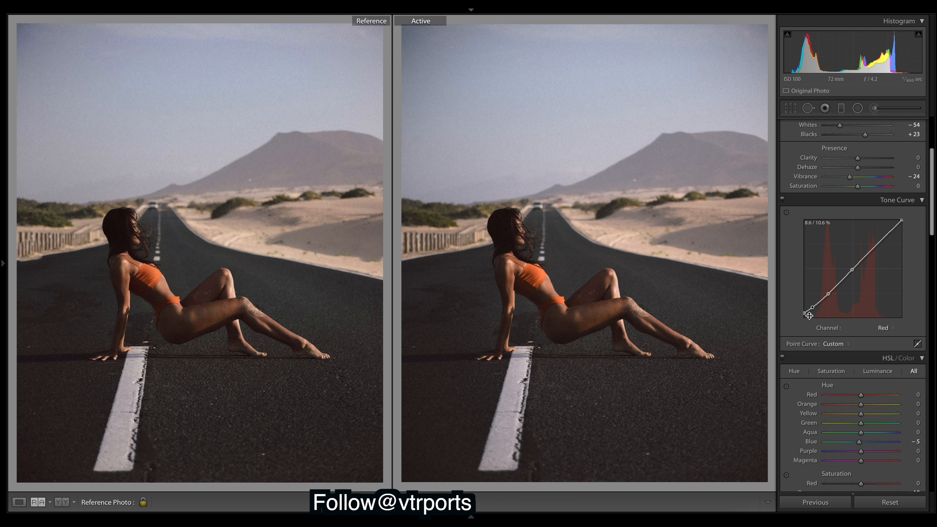
click(887, 328)
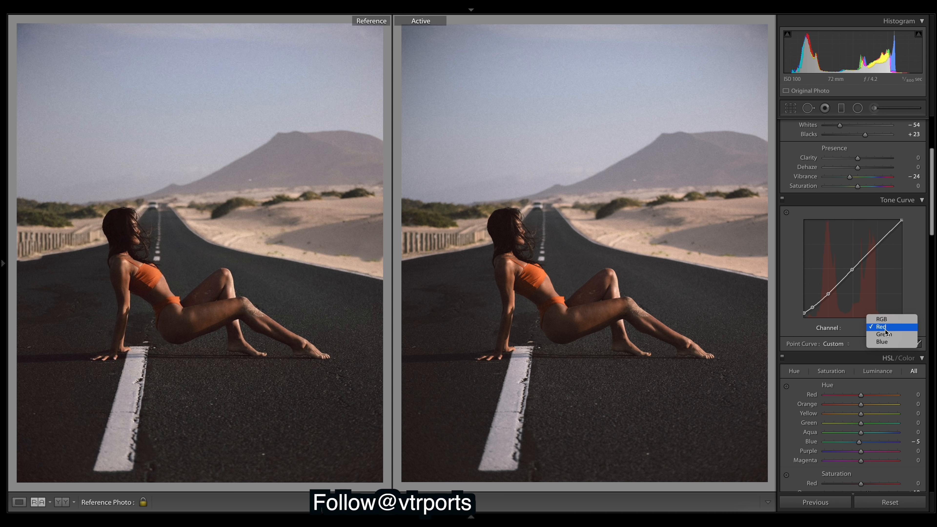
click(876, 326)
click(893, 327)
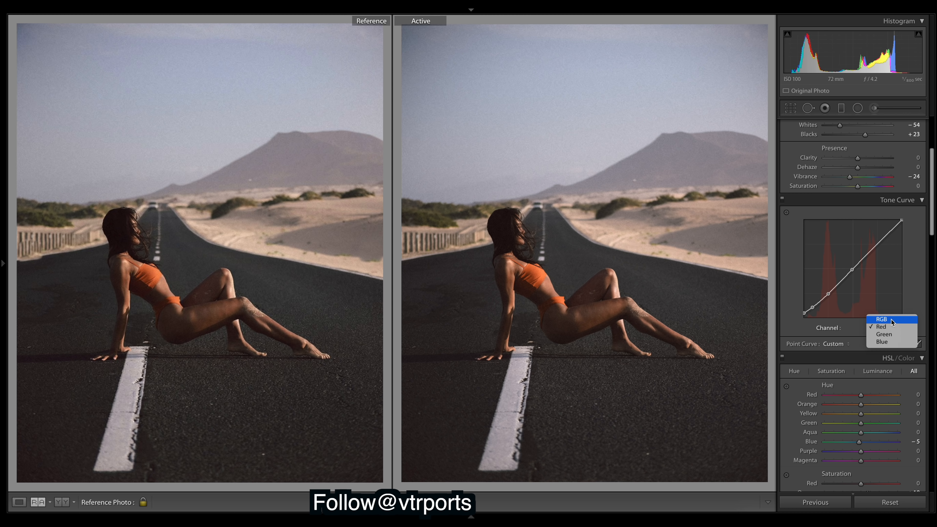
click(890, 319)
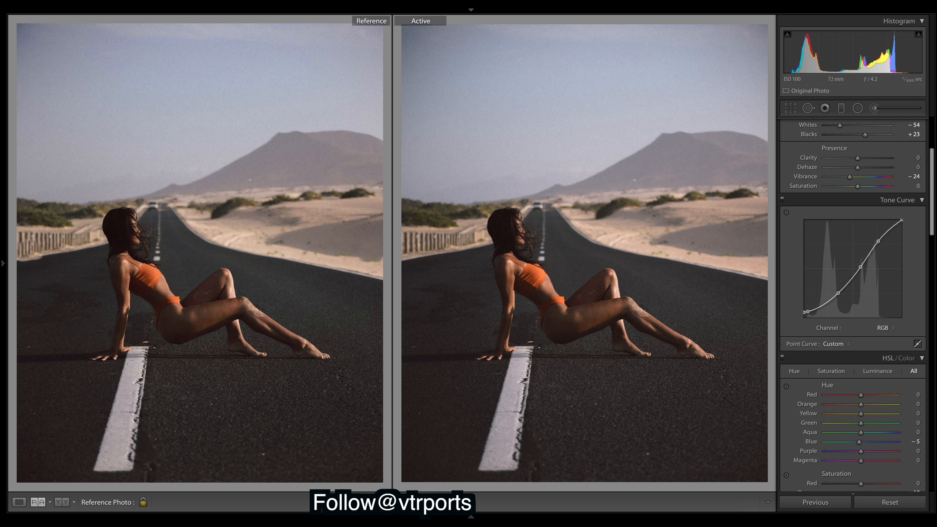
click(885, 328)
click(889, 334)
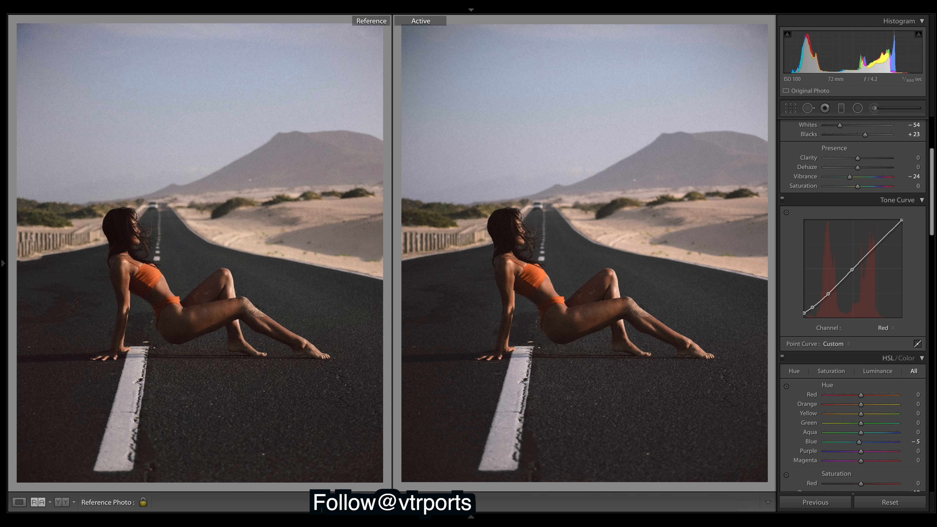
scroll(932, 160, down, 6)
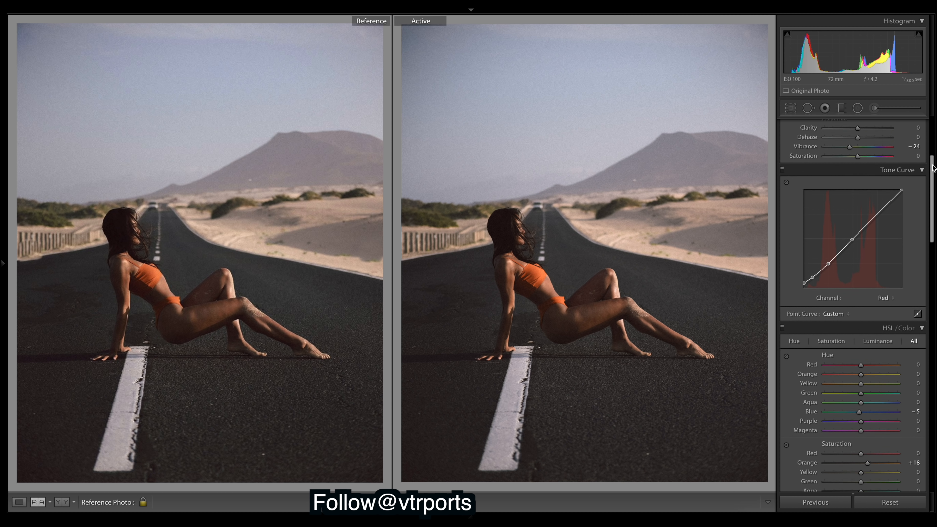
scroll(932, 160, up, 7)
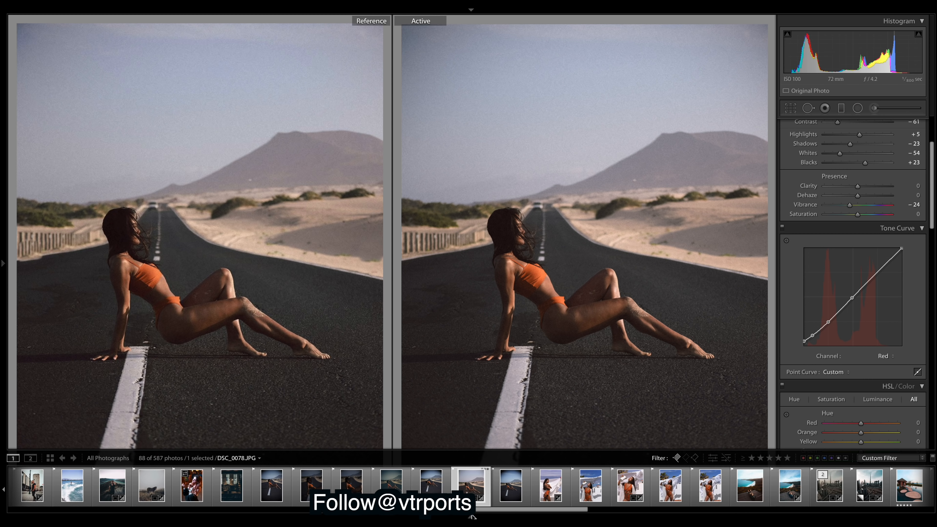
Inspect the reference screenshot "Screen Shot 2019-04-04 at 4.13.29 PM.png" from the filmstrip, and return to DSC_0078.JPG with the filmstrip hidden.
click(459, 516)
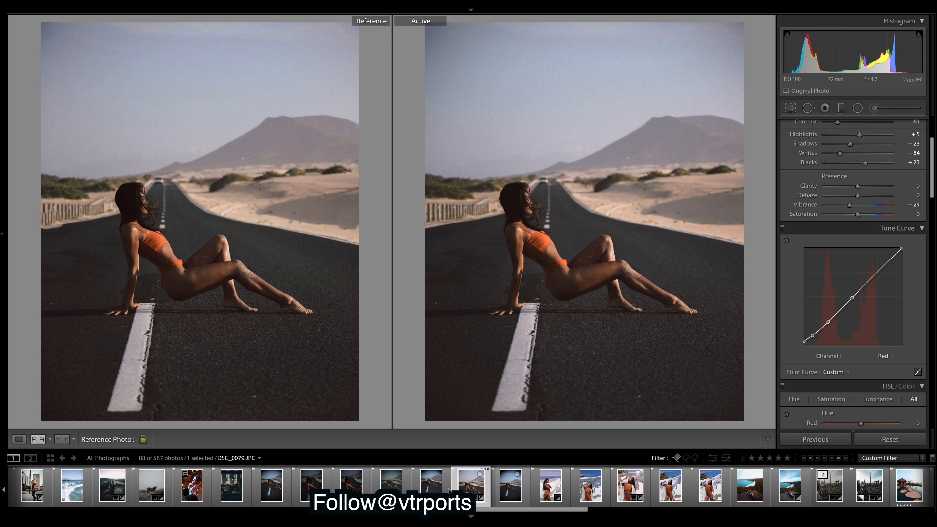
drag(502, 510, 703, 509)
click(703, 491)
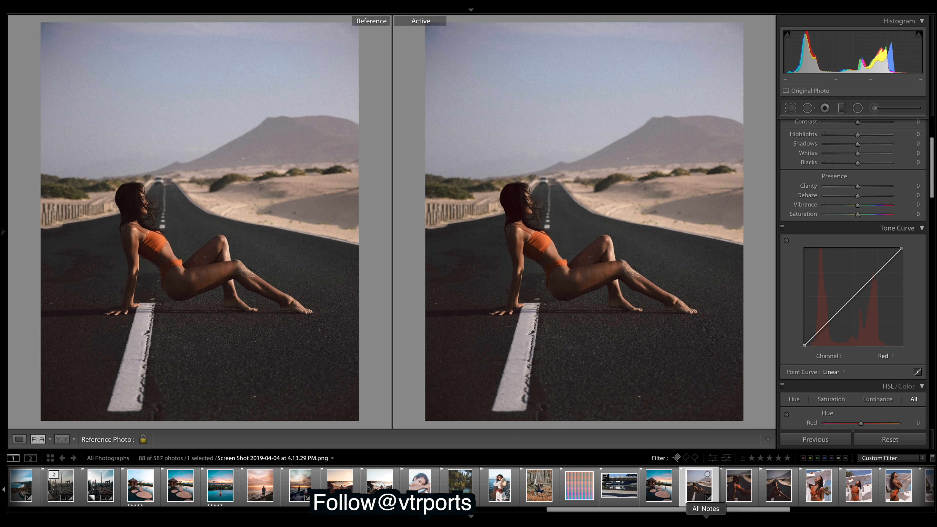
drag(701, 509, 524, 509)
click(359, 480)
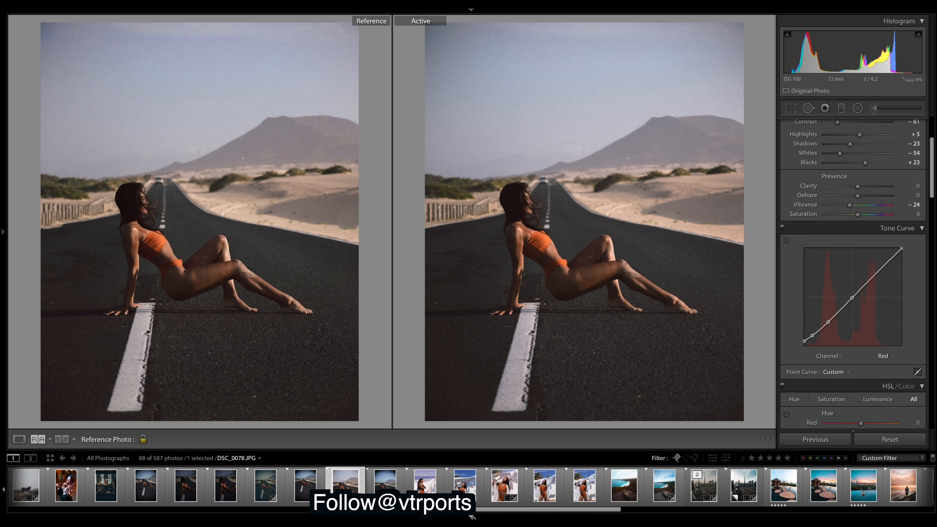
click(471, 516)
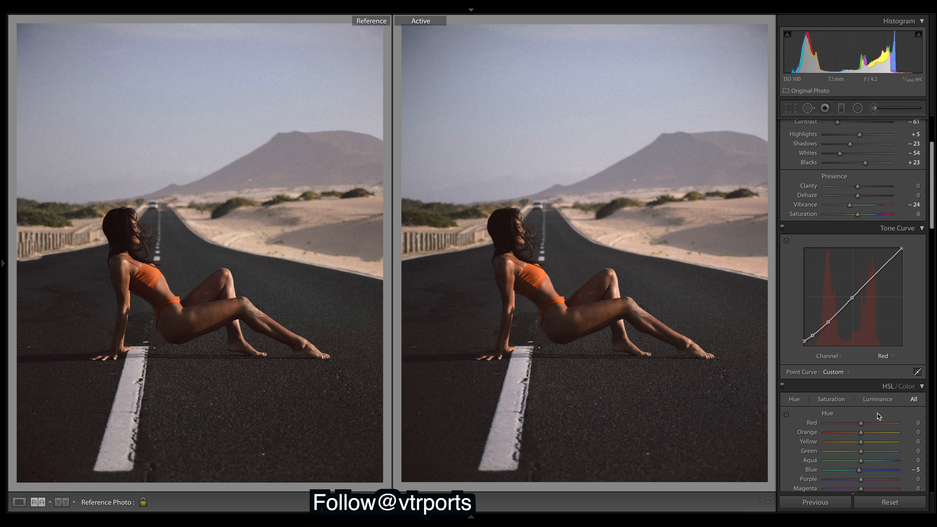
Examine the green and red tone curves of DSC_0078.JPG and return to the RGB channel.
click(886, 358)
click(887, 363)
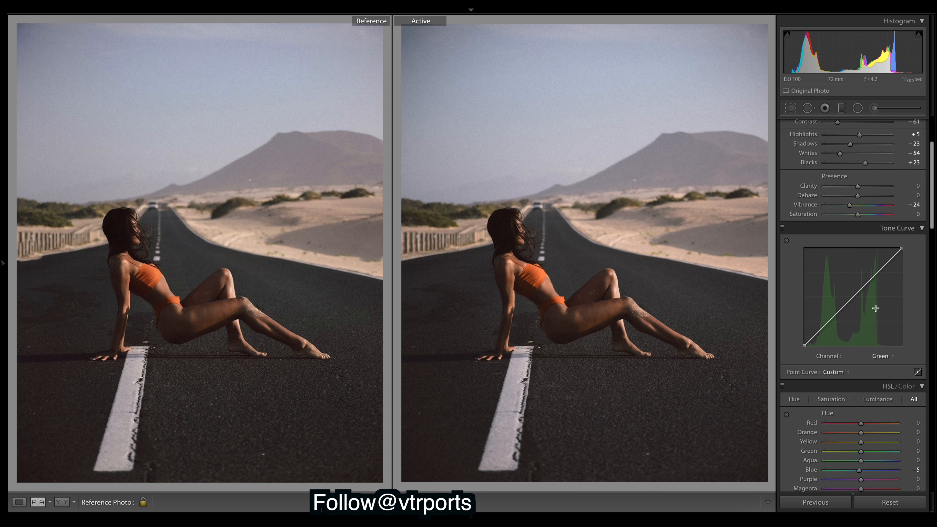
click(889, 363)
click(887, 348)
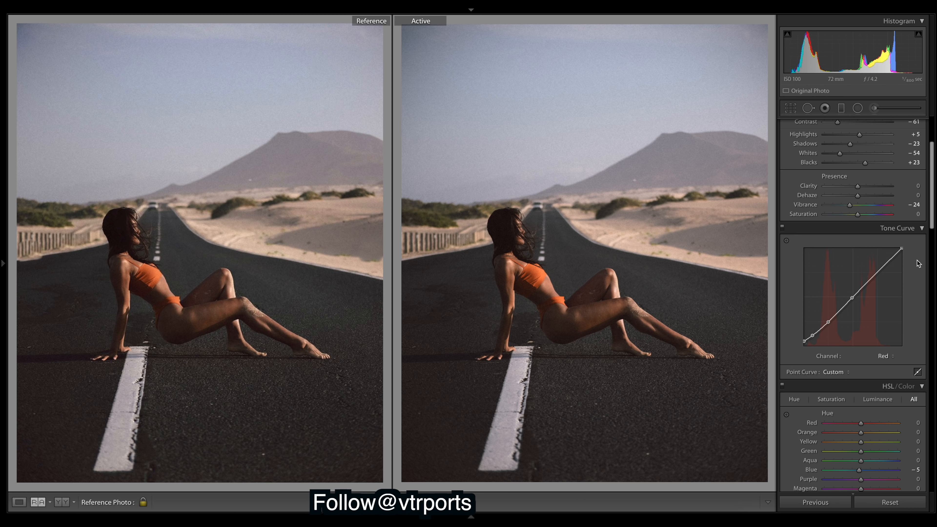
click(892, 356)
click(893, 348)
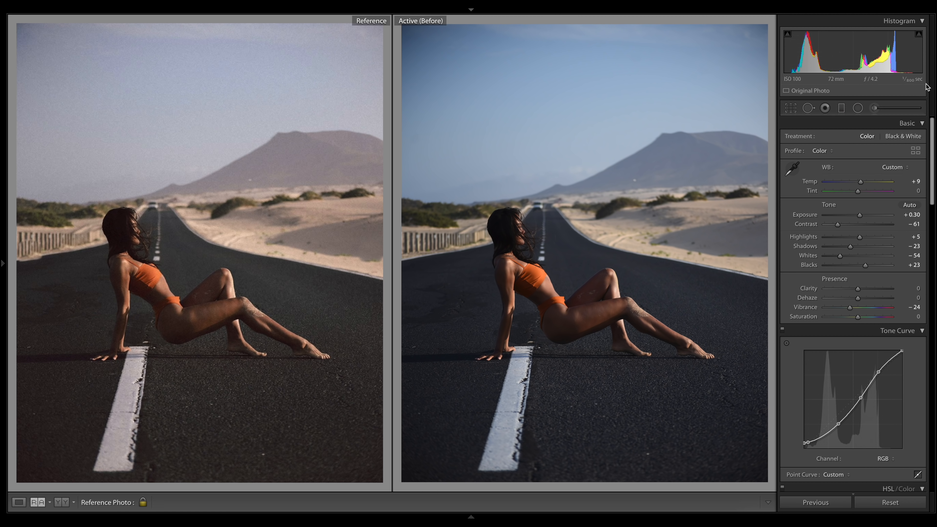
Compare the road photo before and after the edits, both beside the reference and in the single-image view.
key(backslash)
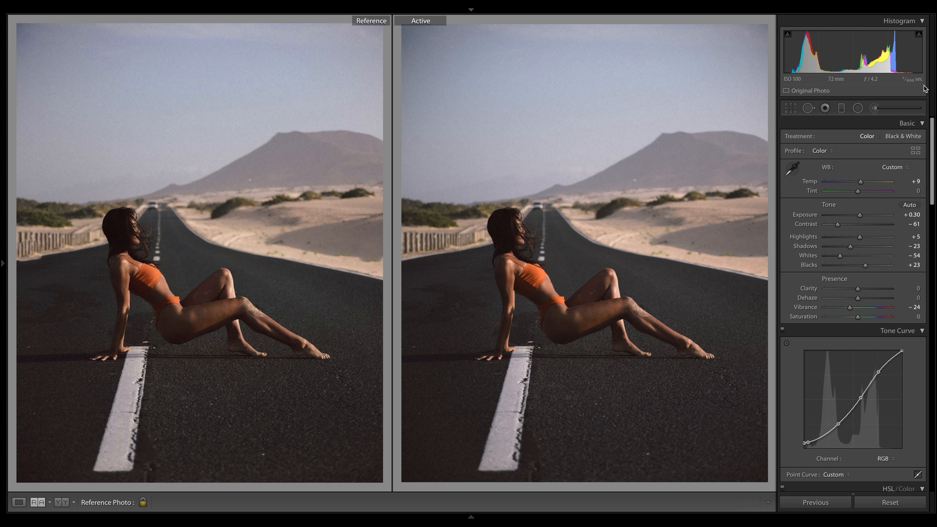
key(backslash)
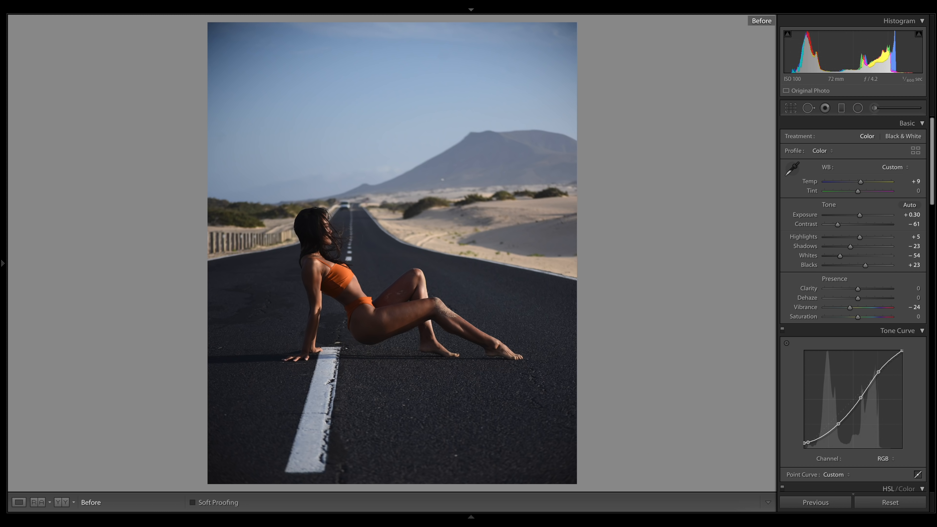
key(backslash)
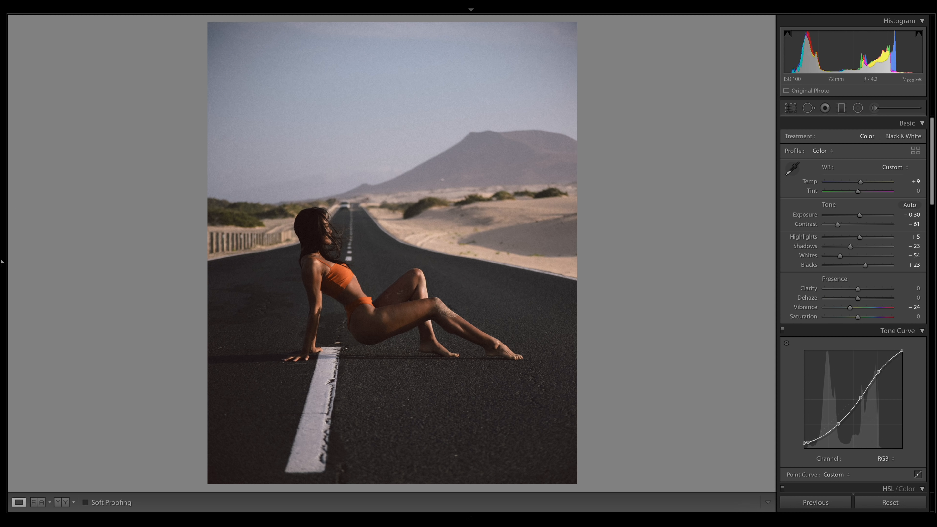